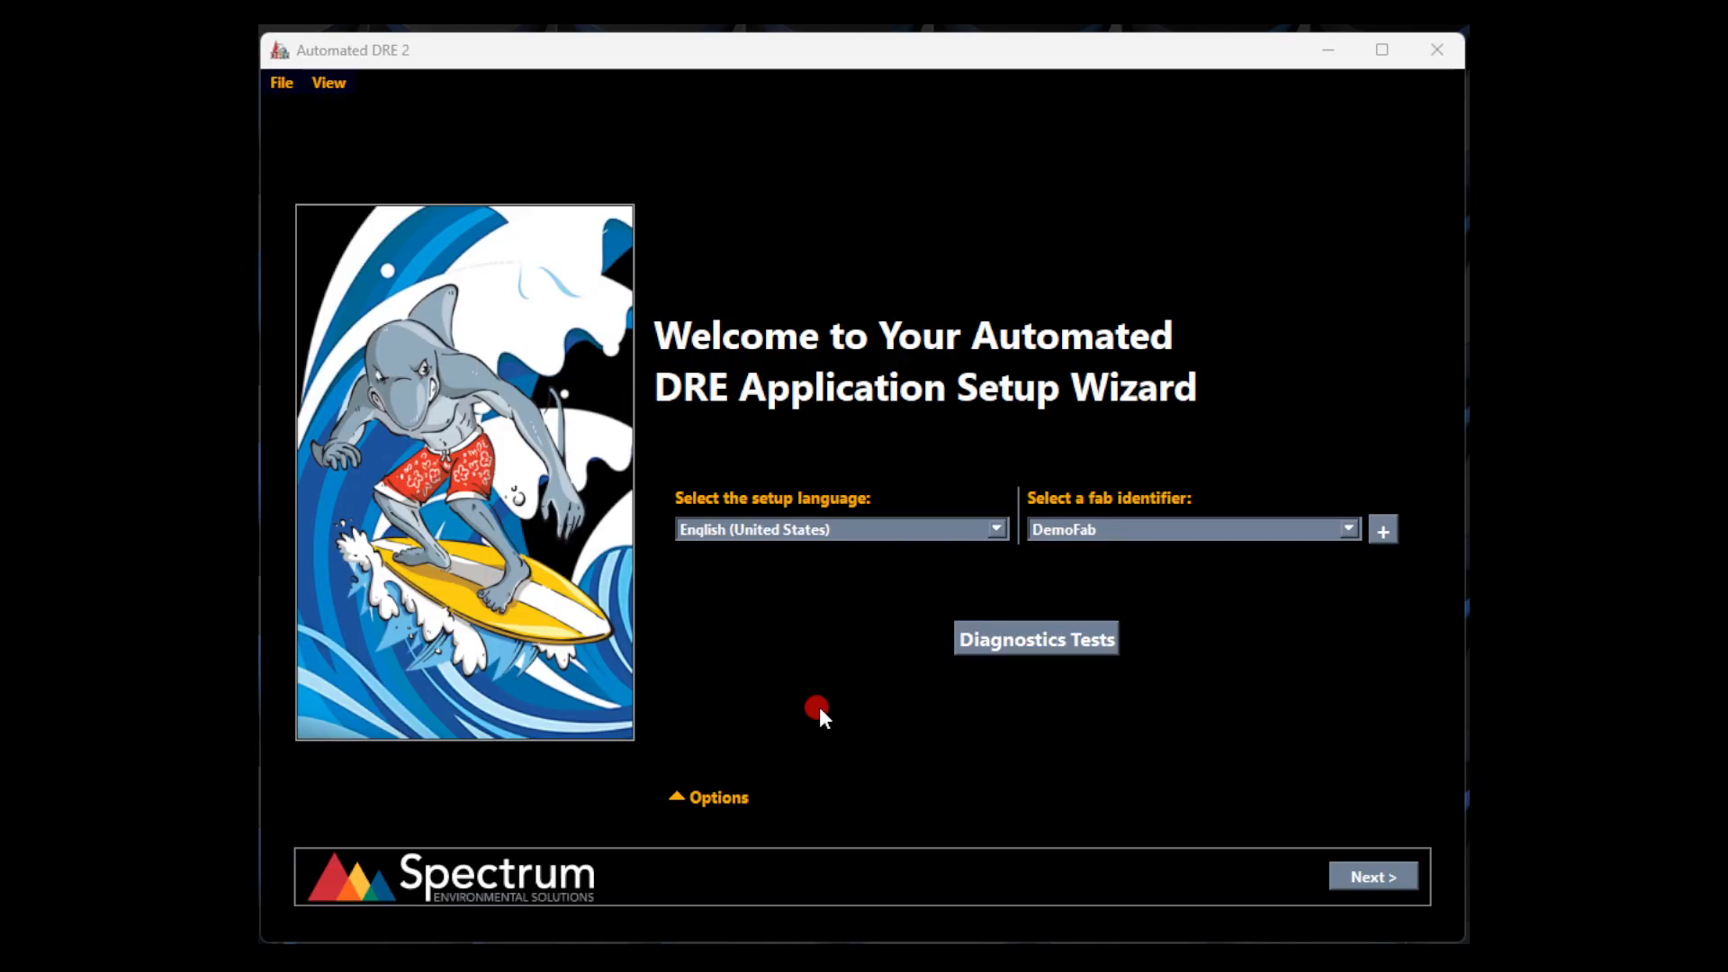
Step: Set the application type to Load Data From Local (LAN) in the setup options and continue to the data finder
{"action": "left_click", "coordinate": [820, 709]}
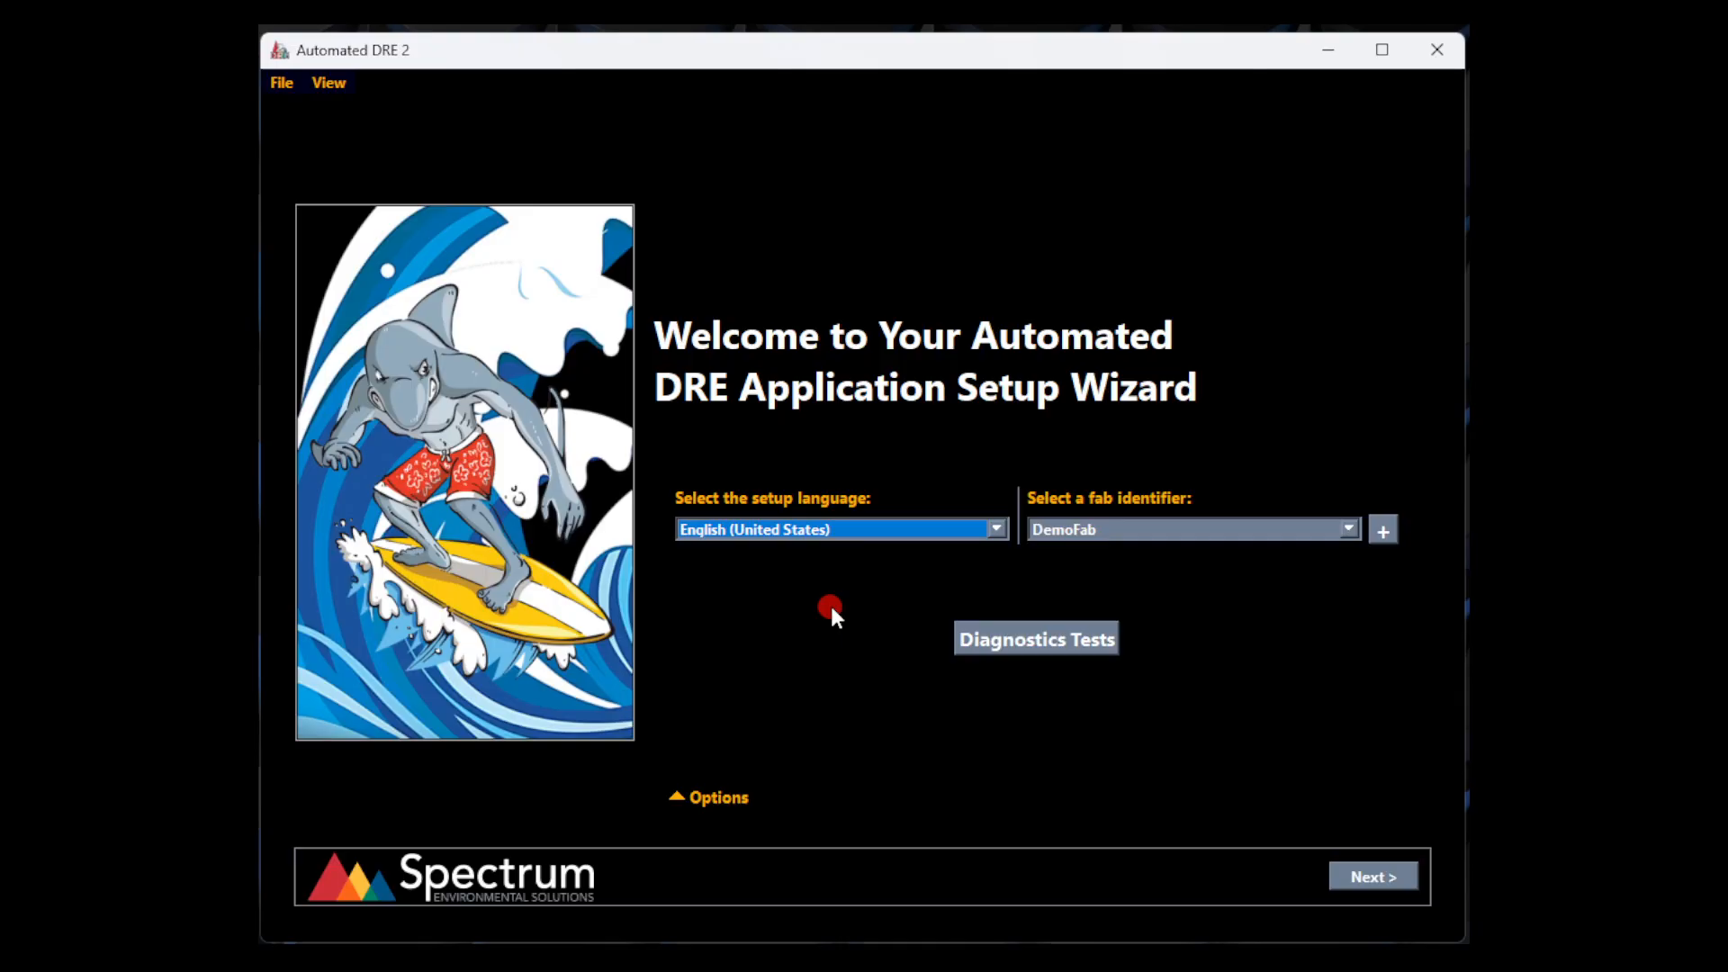
{"action": "left_click", "coordinate": [707, 799]}
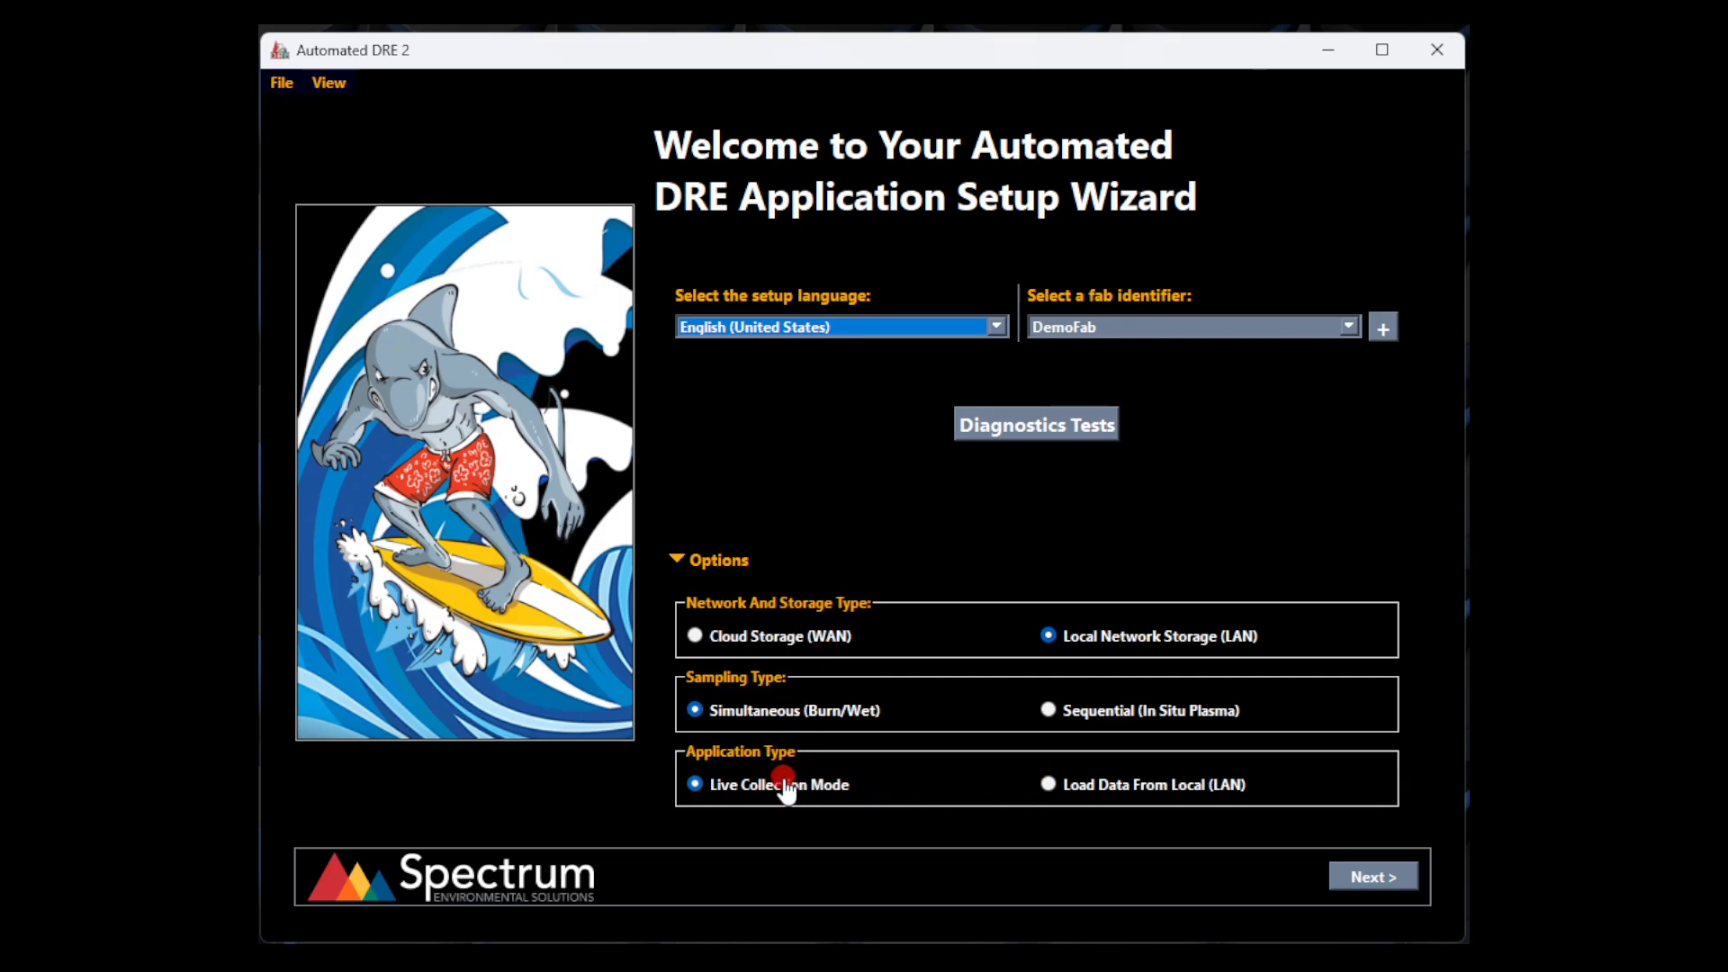
{"action": "left_click", "coordinate": [1143, 788]}
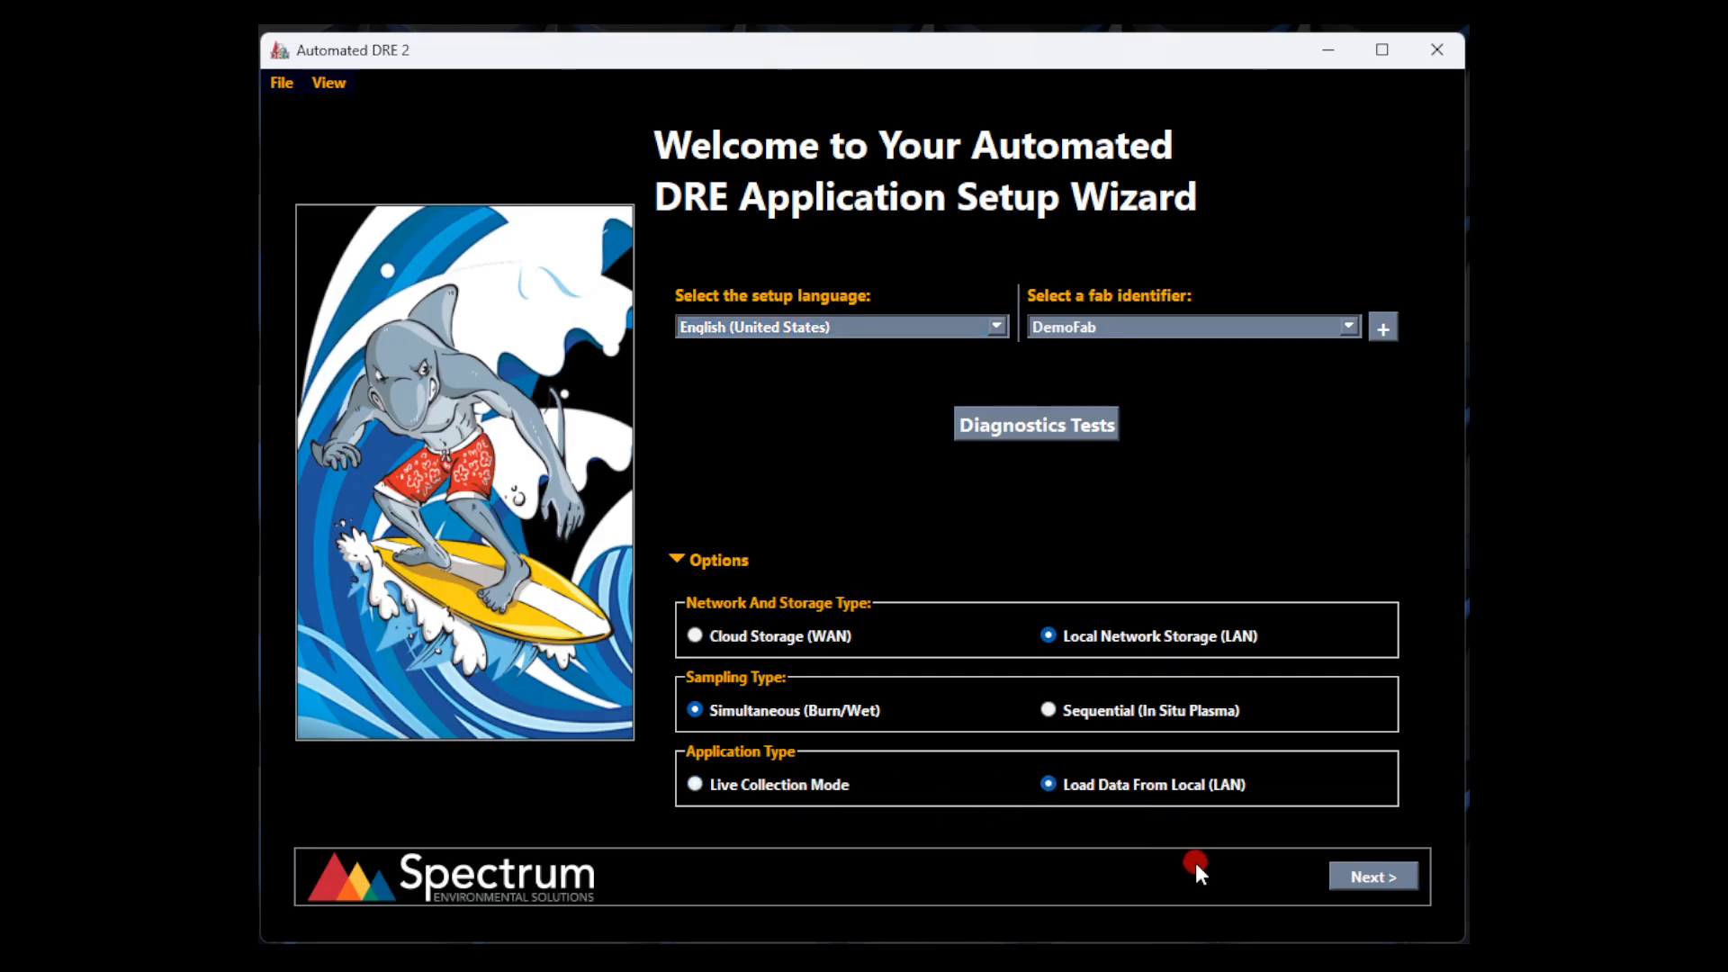
{"action": "left_click", "coordinate": [1368, 877]}
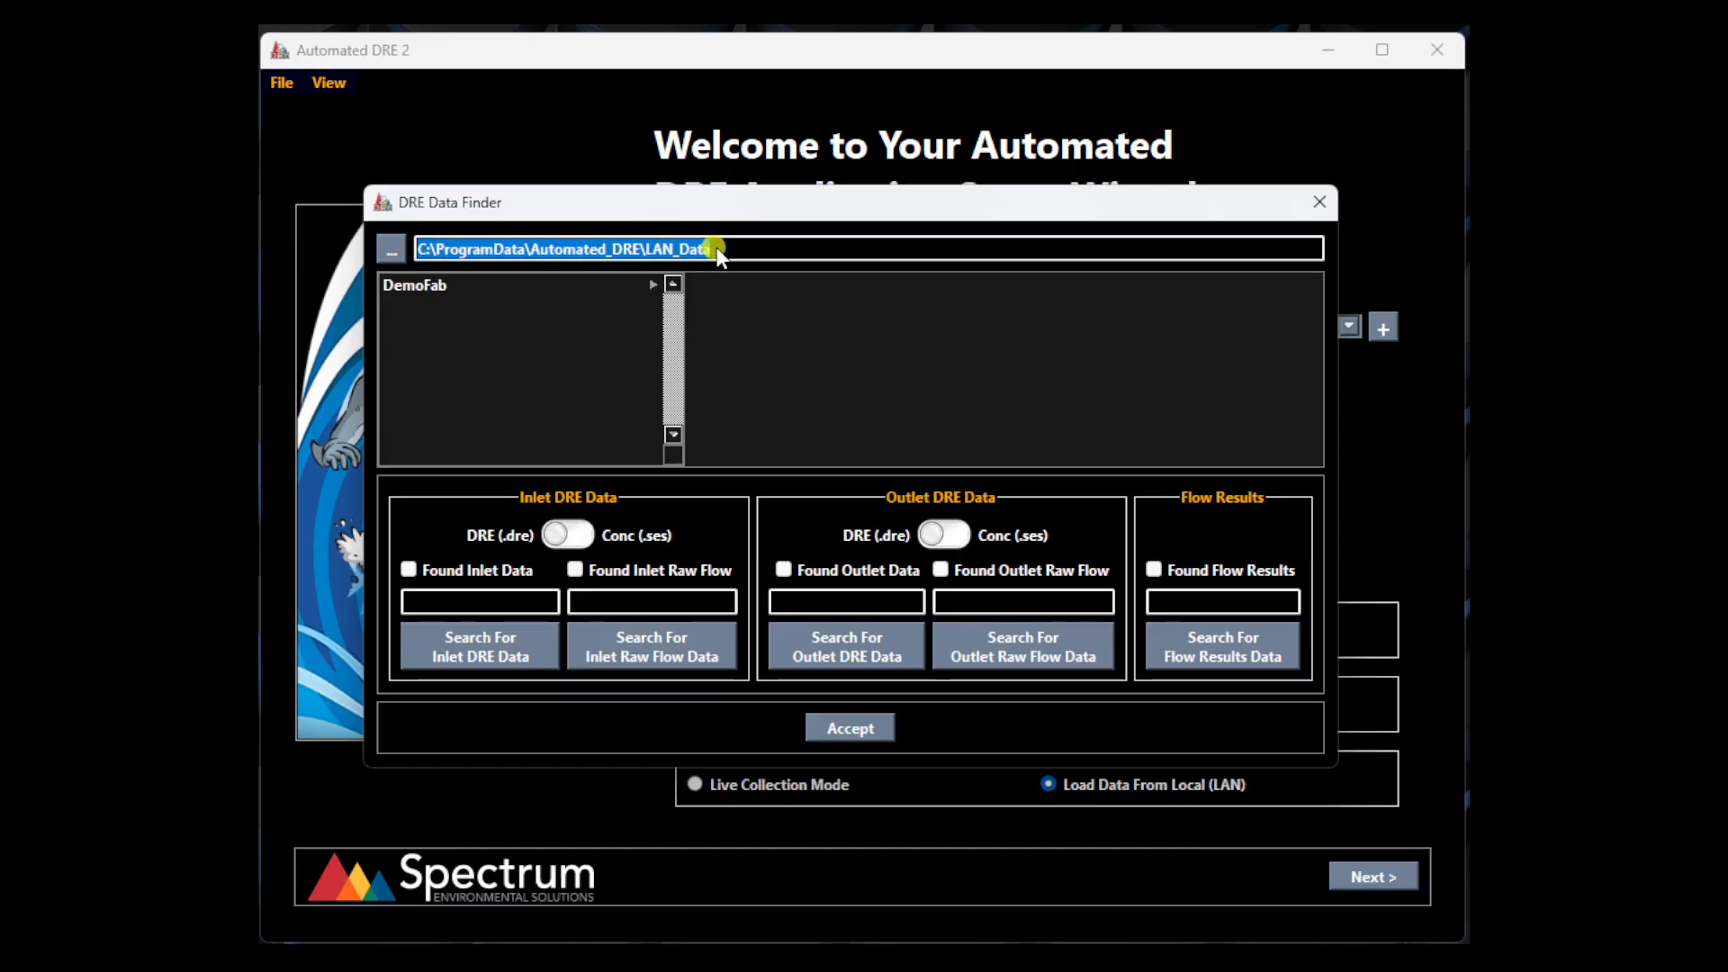
Step: Browse the LAN_Data folder through DemoFab and DemoPOU and select the .dre file ending in 113817
{"action": "left_click", "coordinate": [794, 629]}
{"action": "left_click", "coordinate": [593, 246]}
{"action": "left_click", "coordinate": [397, 251]}
{"action": "left_click", "coordinate": [488, 280]}
{"action": "left_click", "coordinate": [511, 309]}
{"action": "left_click", "coordinate": [513, 309]}
{"action": "left_click", "coordinate": [478, 287]}
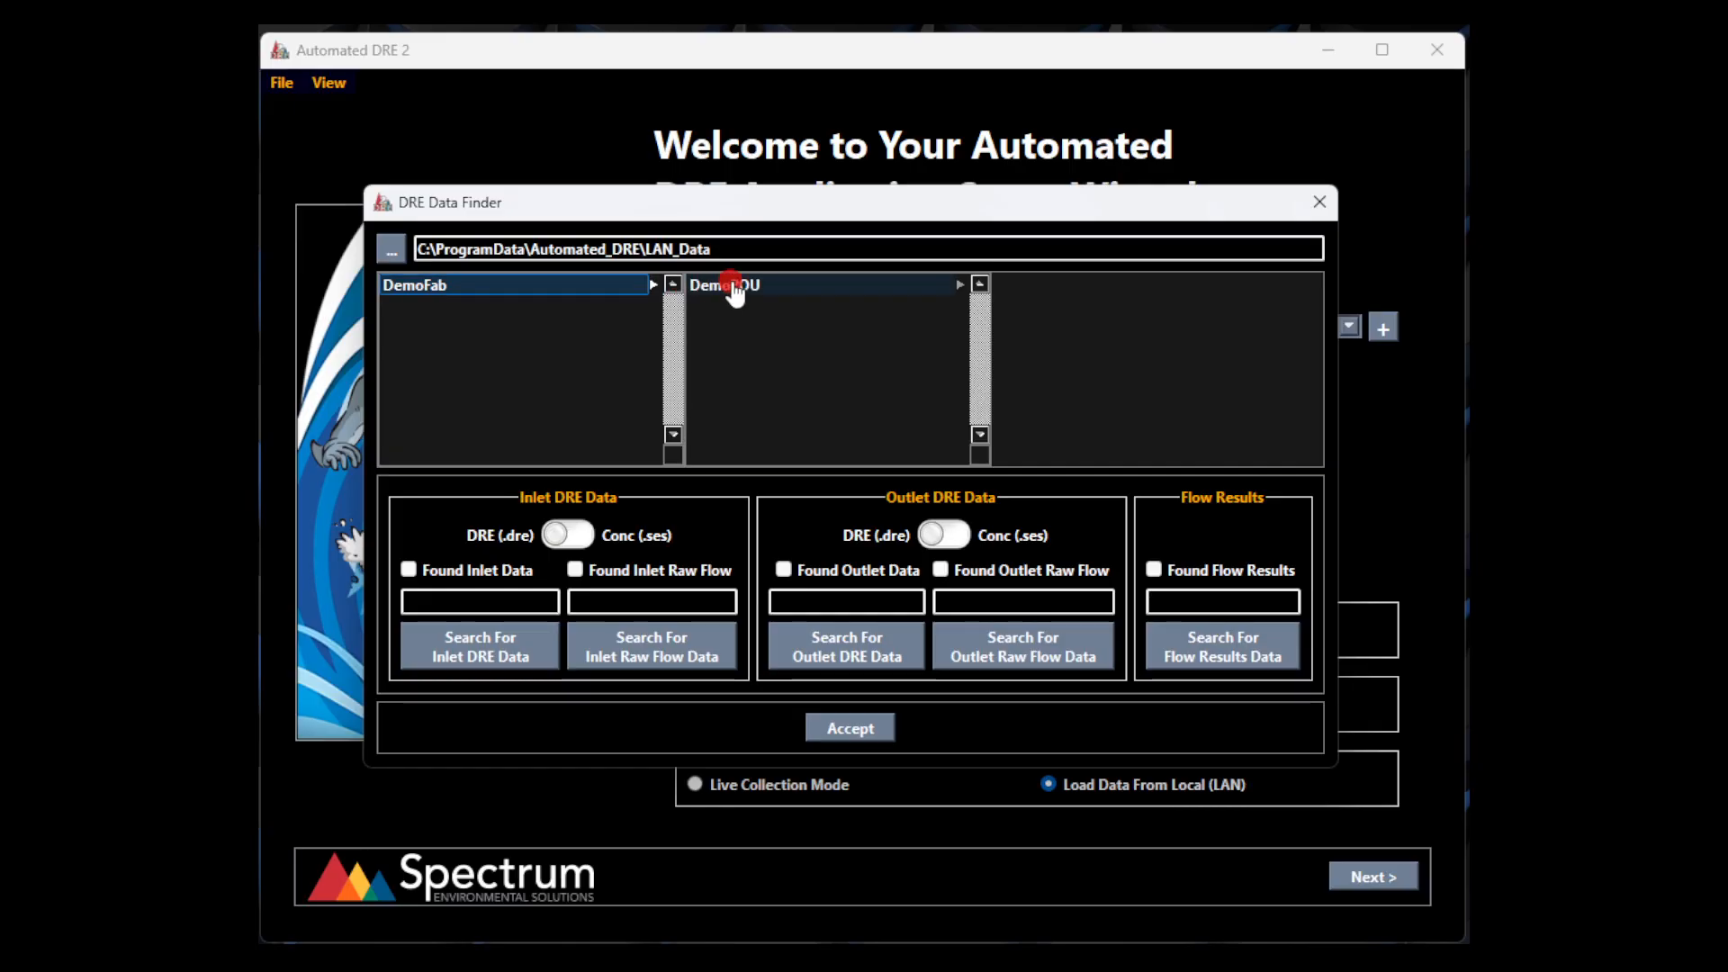
{"action": "left_click", "coordinate": [781, 286]}
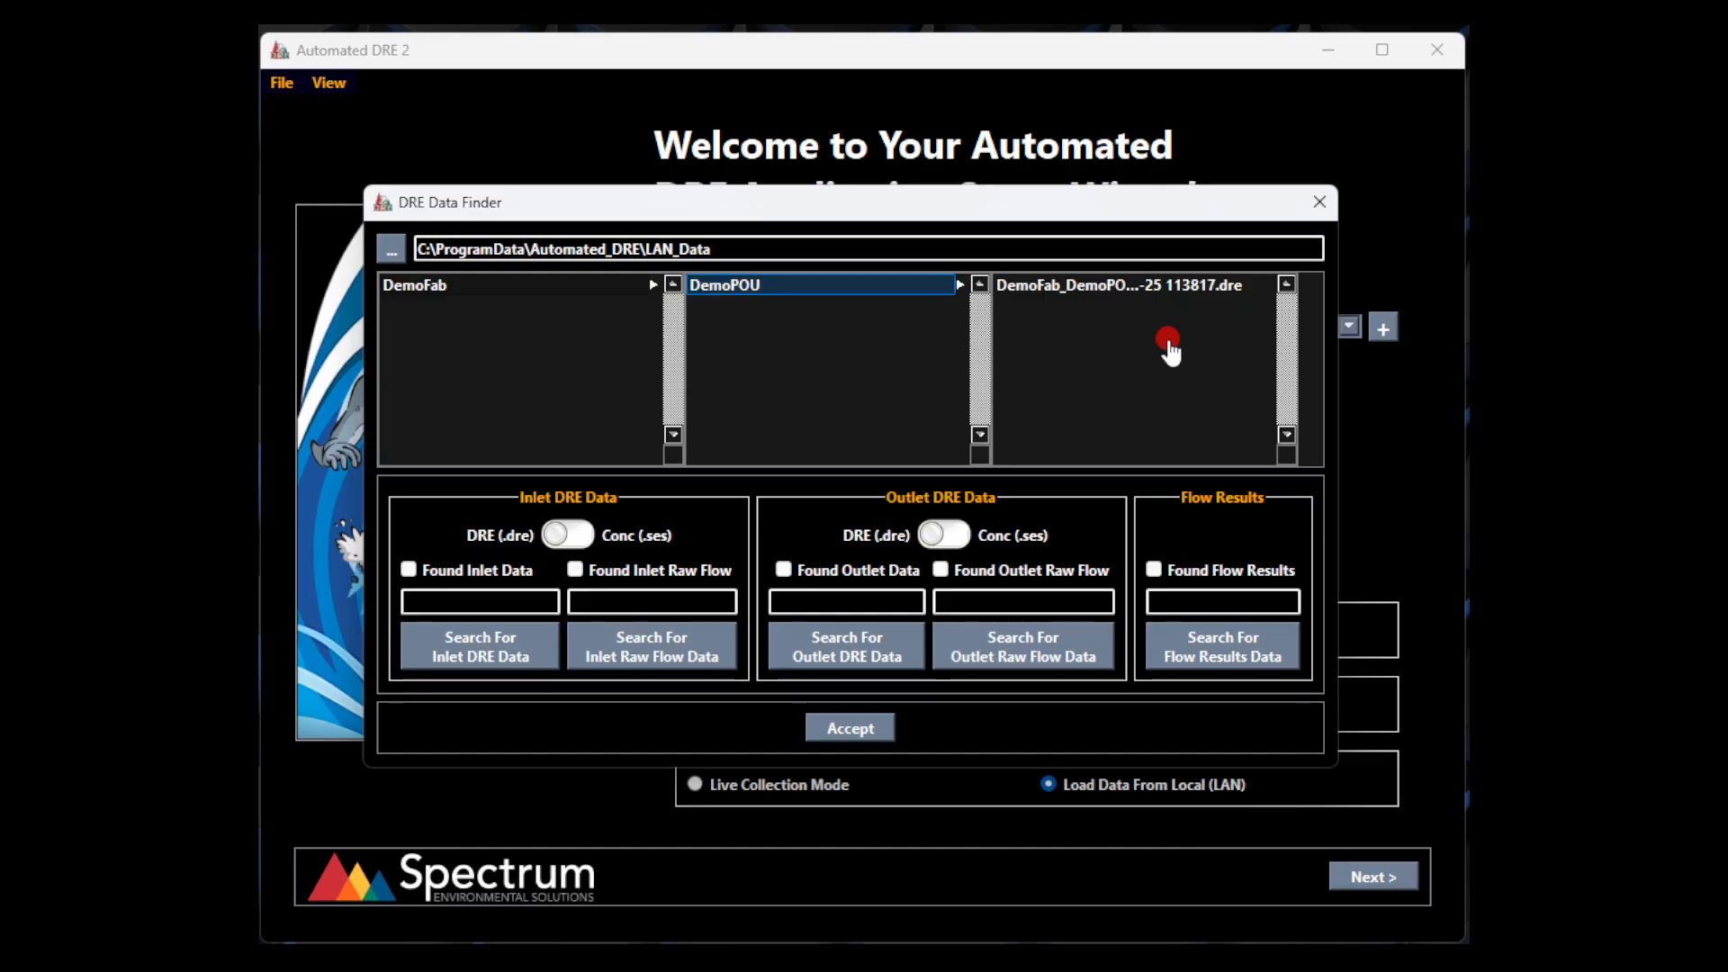
{"action": "left_click", "coordinate": [1145, 287]}
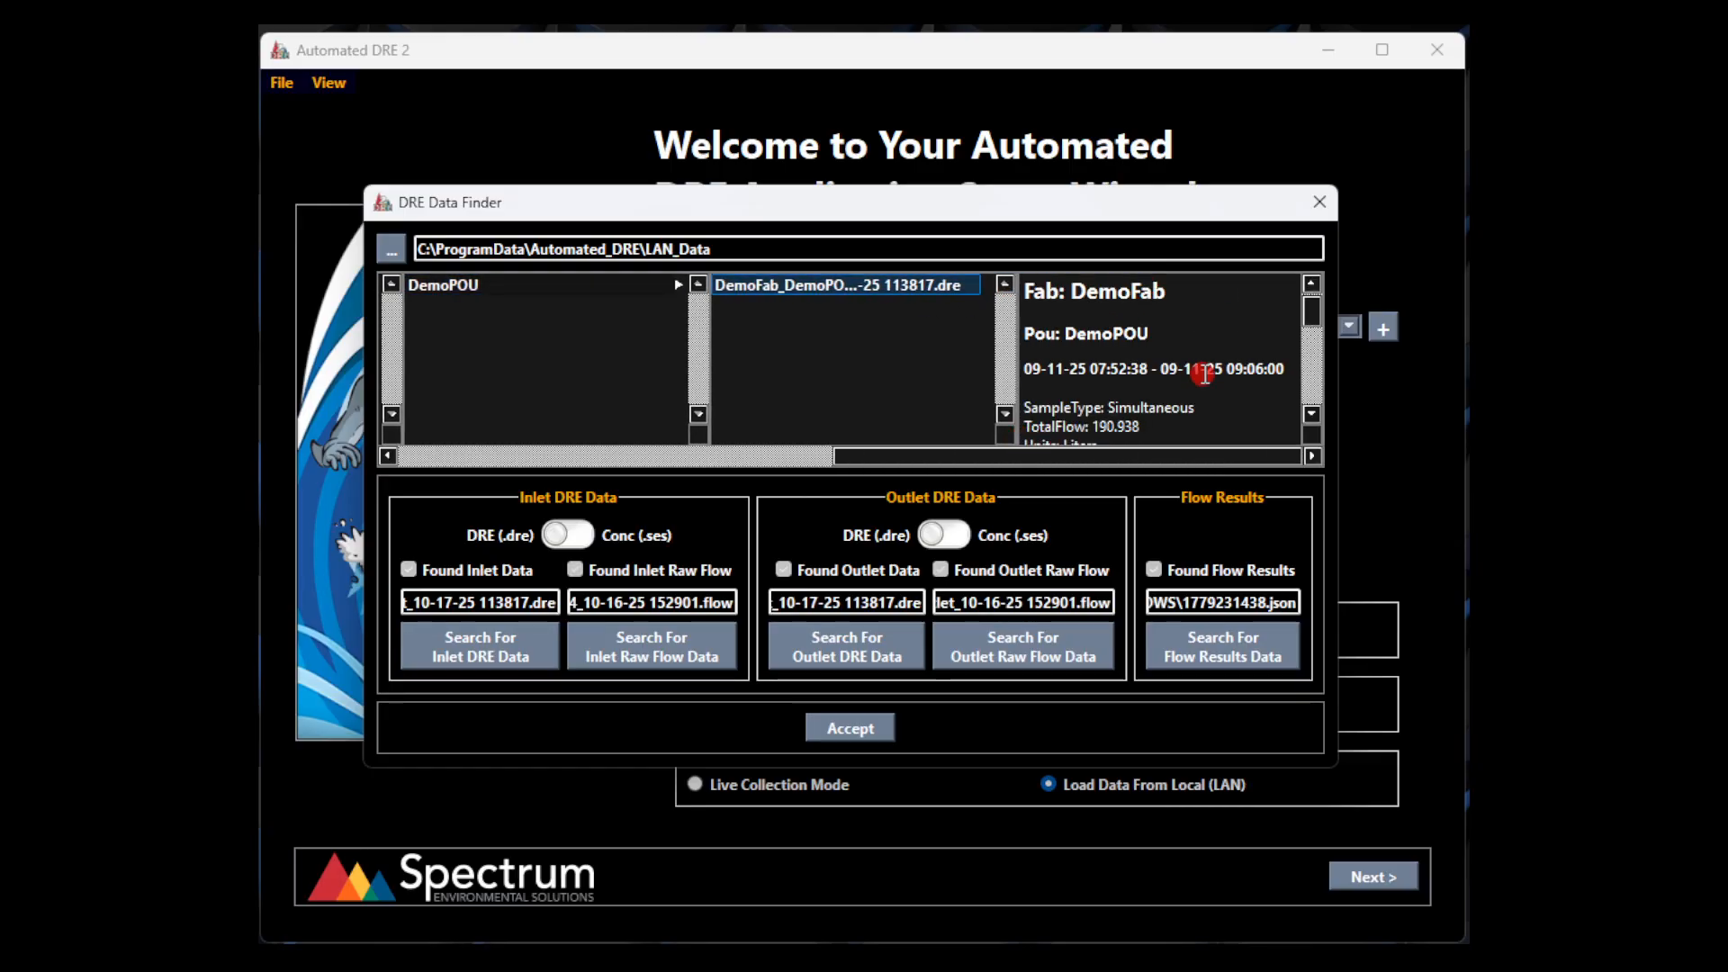
Step: Examine the selected file's sample details and the inlet, outlet, raw flow and flow results files matched to it
{"action": "scroll", "coordinate": [1204, 374], "scroll_direction": "down", "scroll_amount": 3}
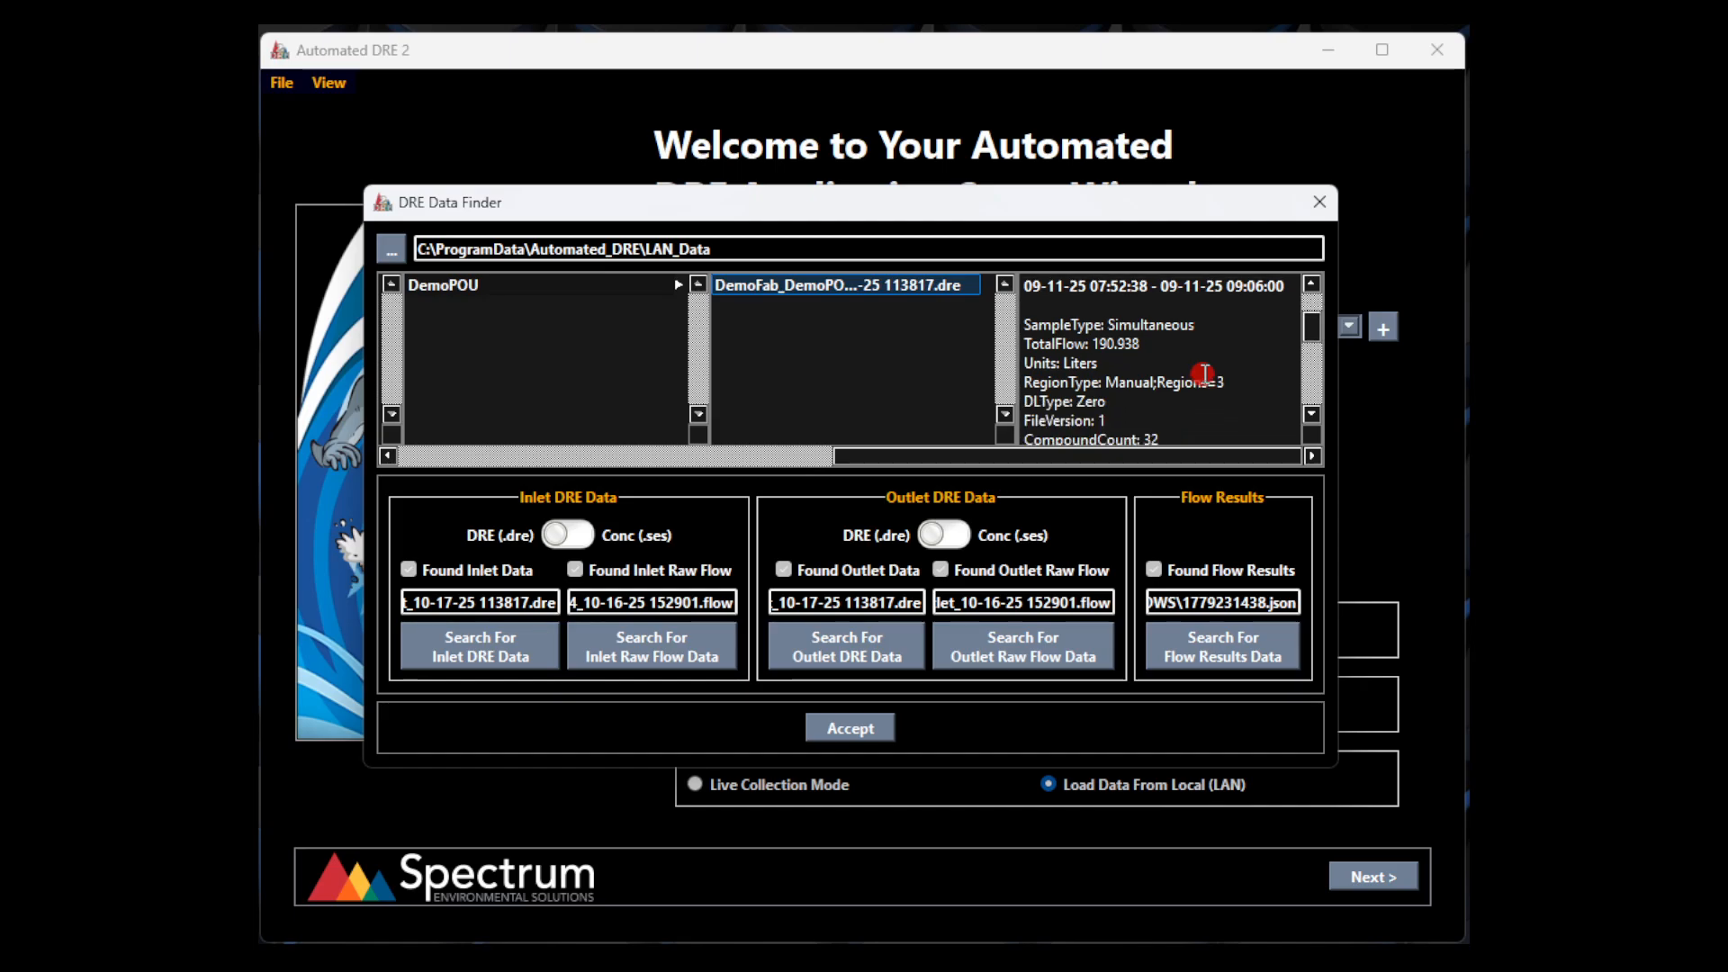
{"action": "scroll", "coordinate": [1204, 374], "scroll_direction": "down", "scroll_amount": 3}
{"action": "scroll", "coordinate": [1204, 374], "scroll_direction": "up", "scroll_amount": 5}
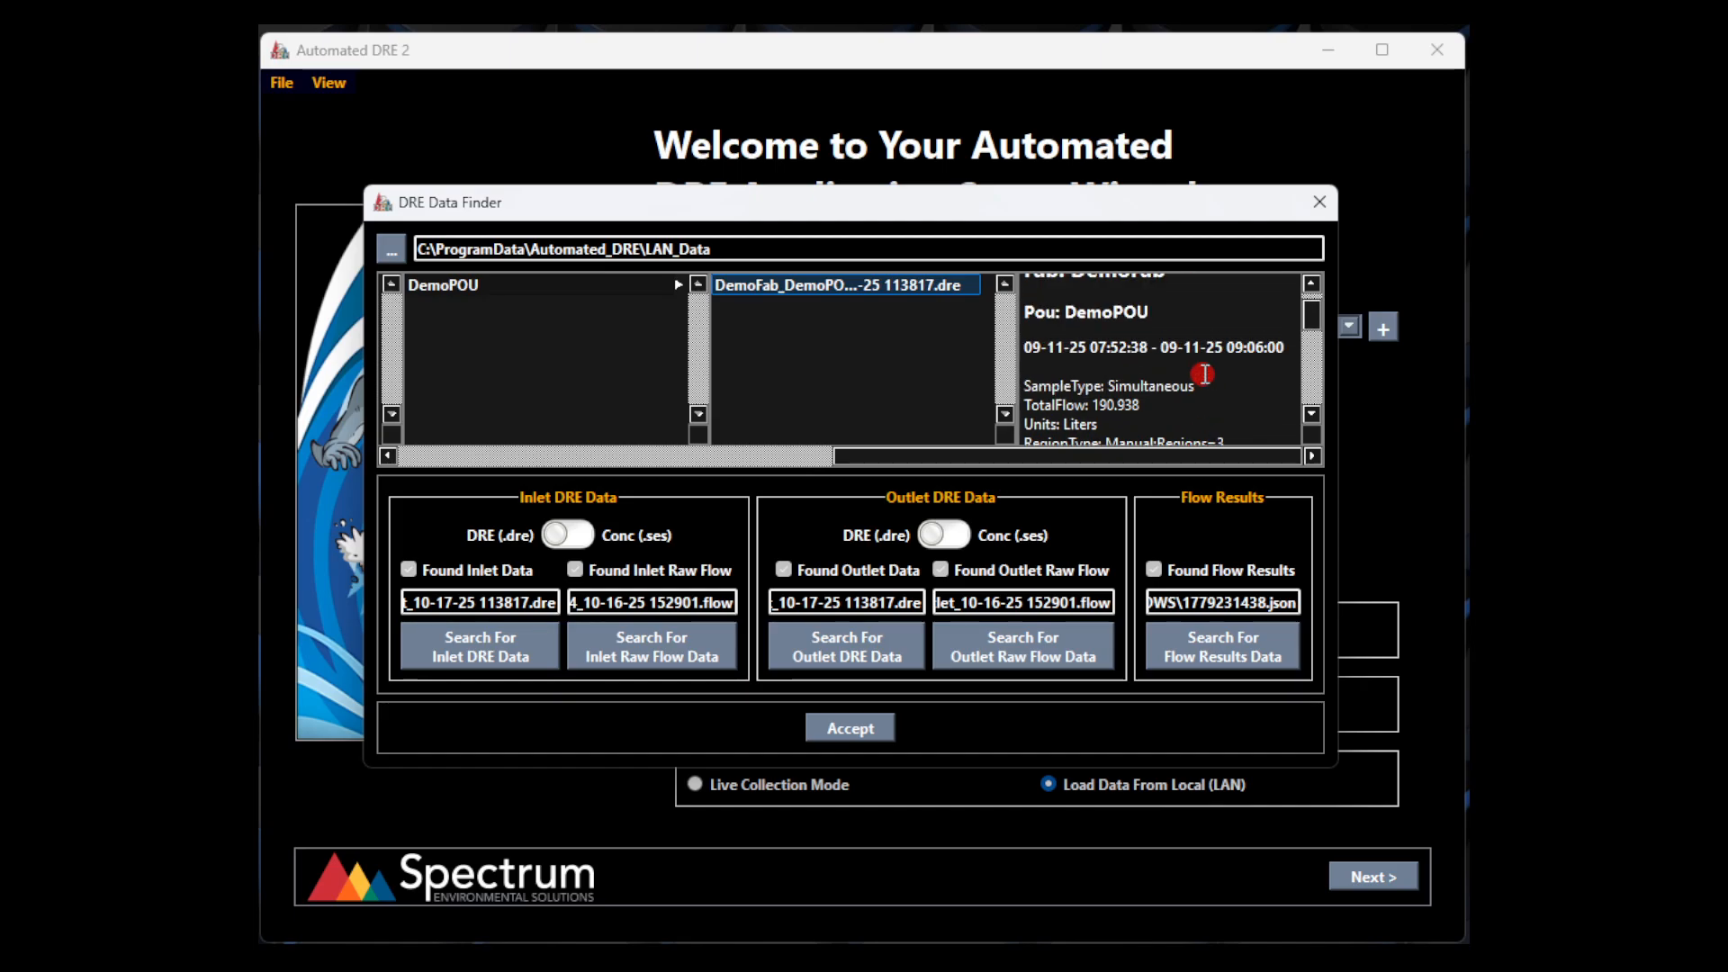
{"action": "scroll", "coordinate": [1204, 375], "scroll_direction": "up", "scroll_amount": 1}
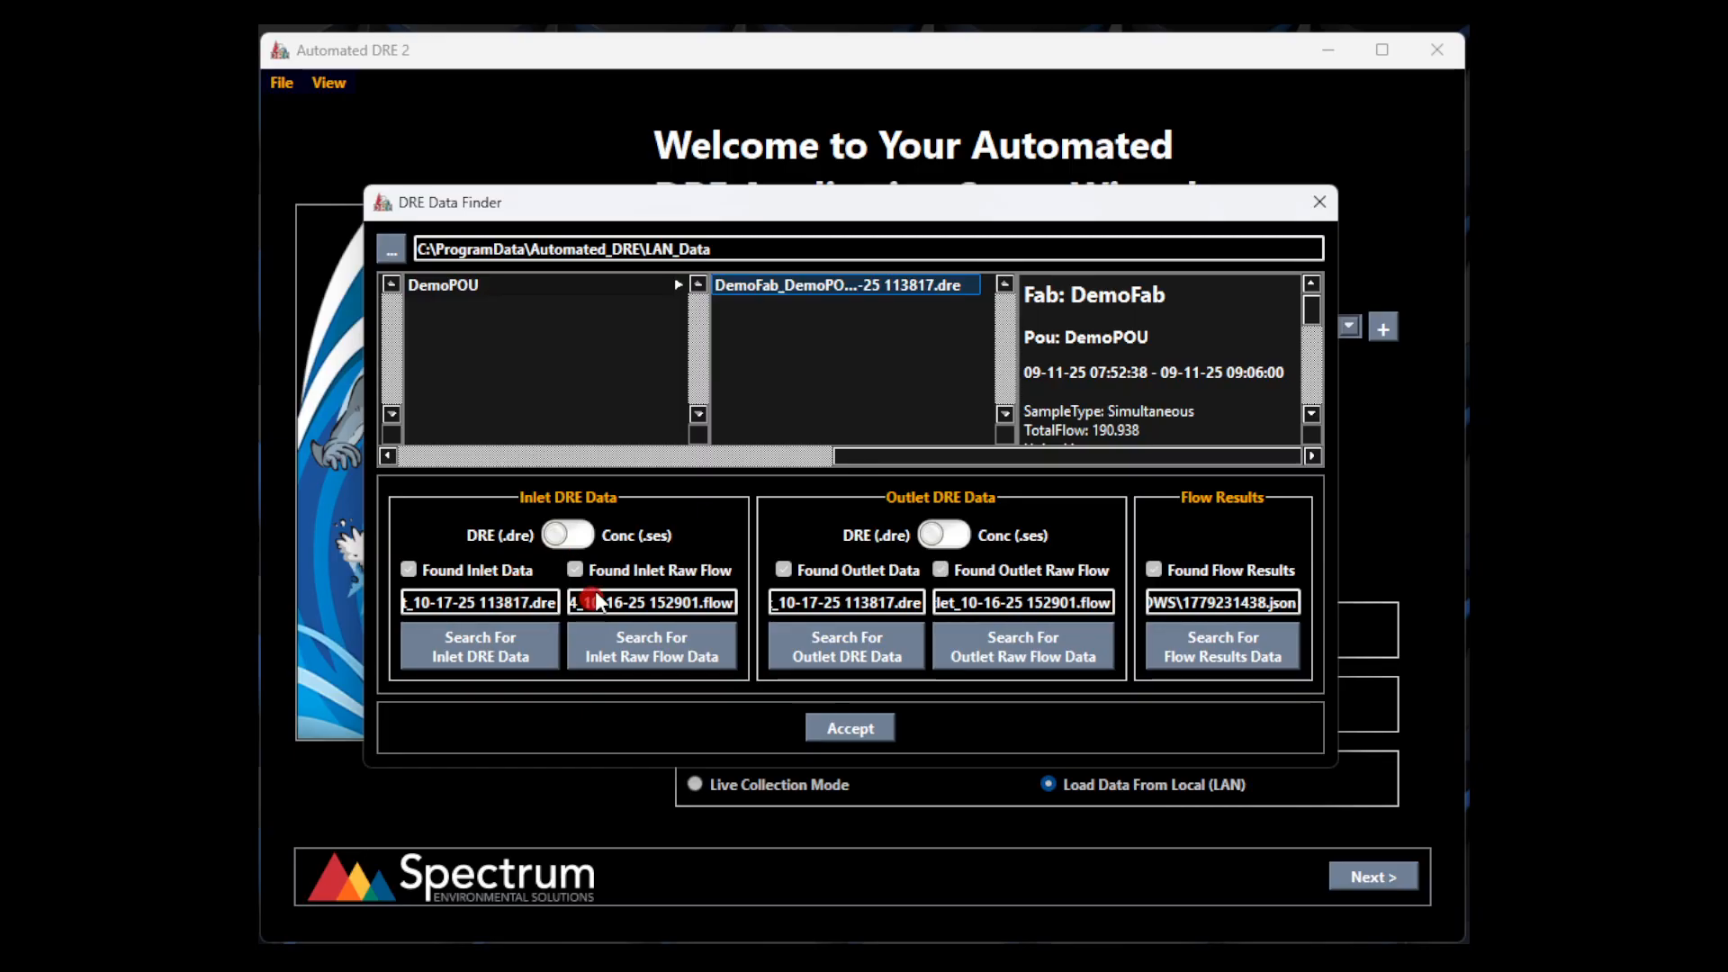
{"action": "left_click_drag", "start_coordinate": [460, 606], "coordinate": [1292, 589]}
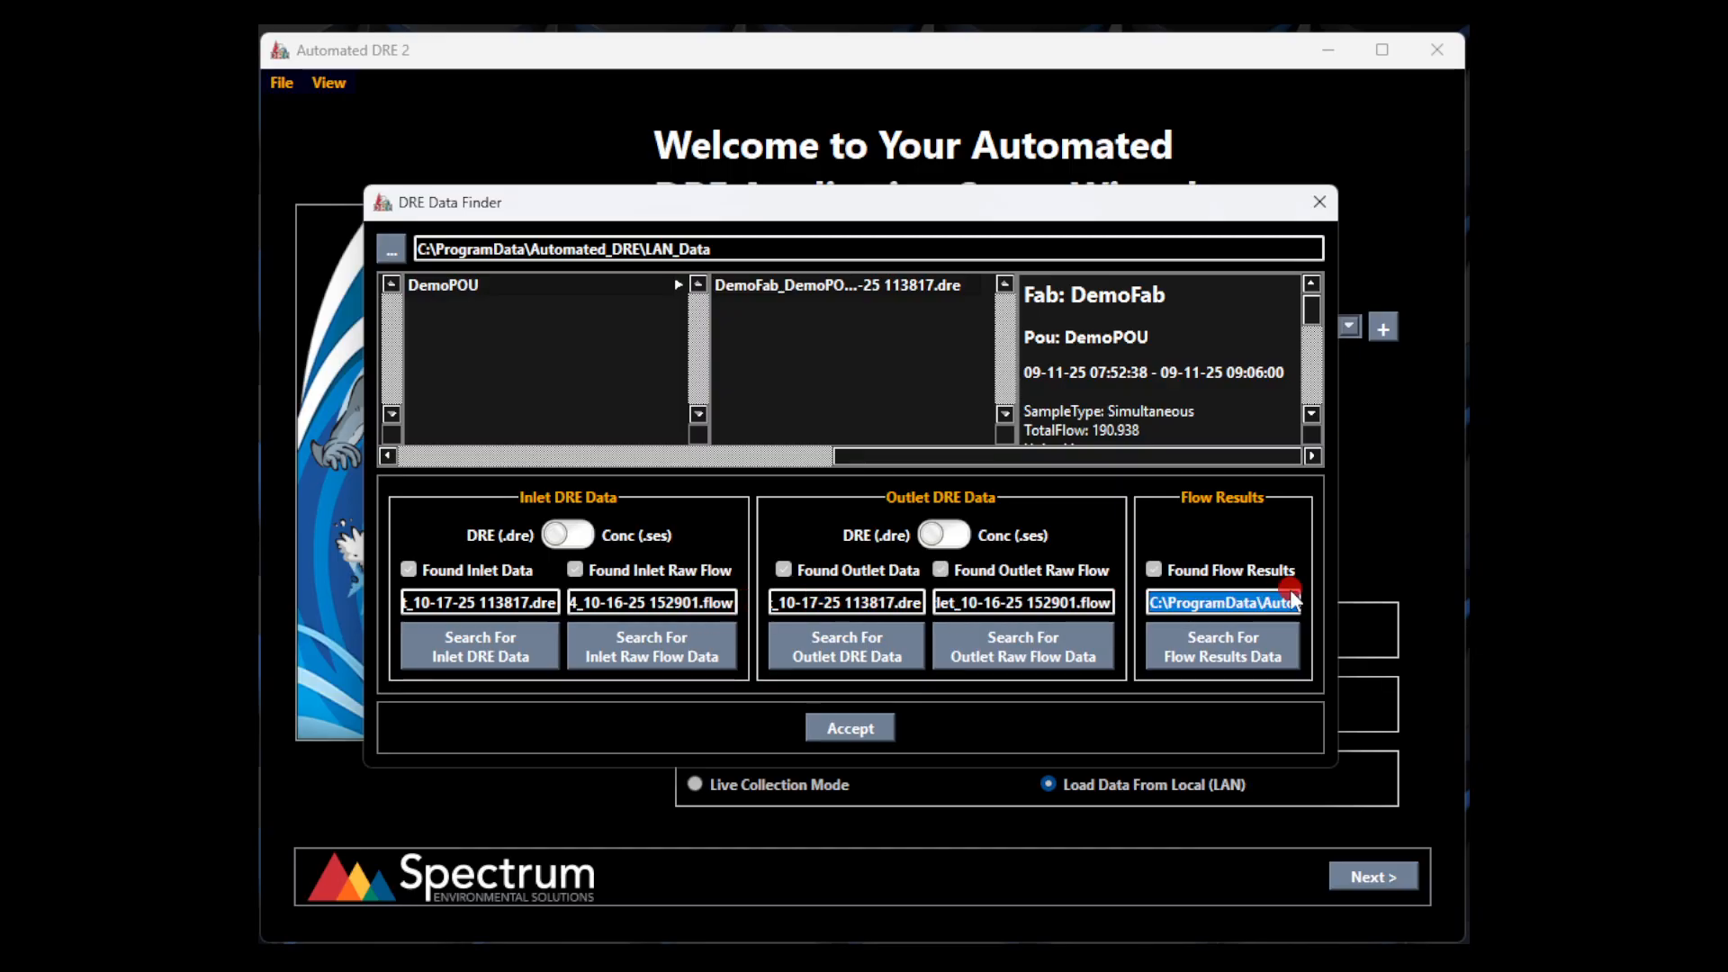
{"action": "left_click", "coordinate": [566, 290]}
{"action": "left_click", "coordinate": [853, 288]}
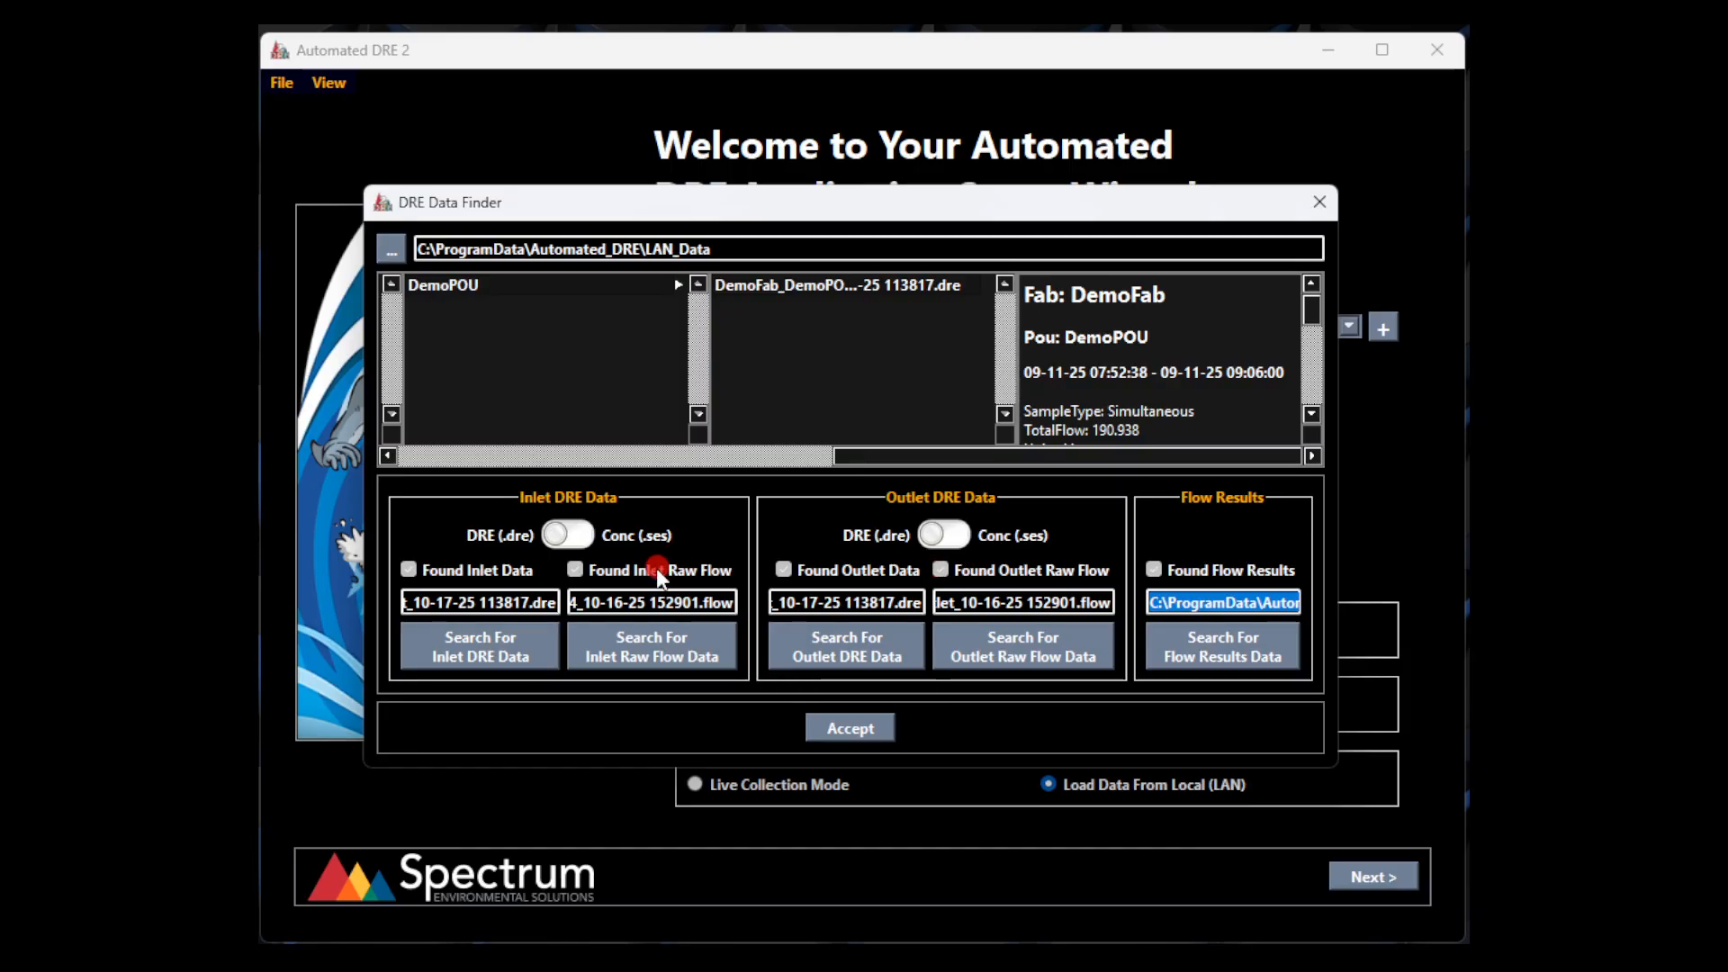
{"action": "left_click_drag", "start_coordinate": [585, 602], "coordinate": [717, 603]}
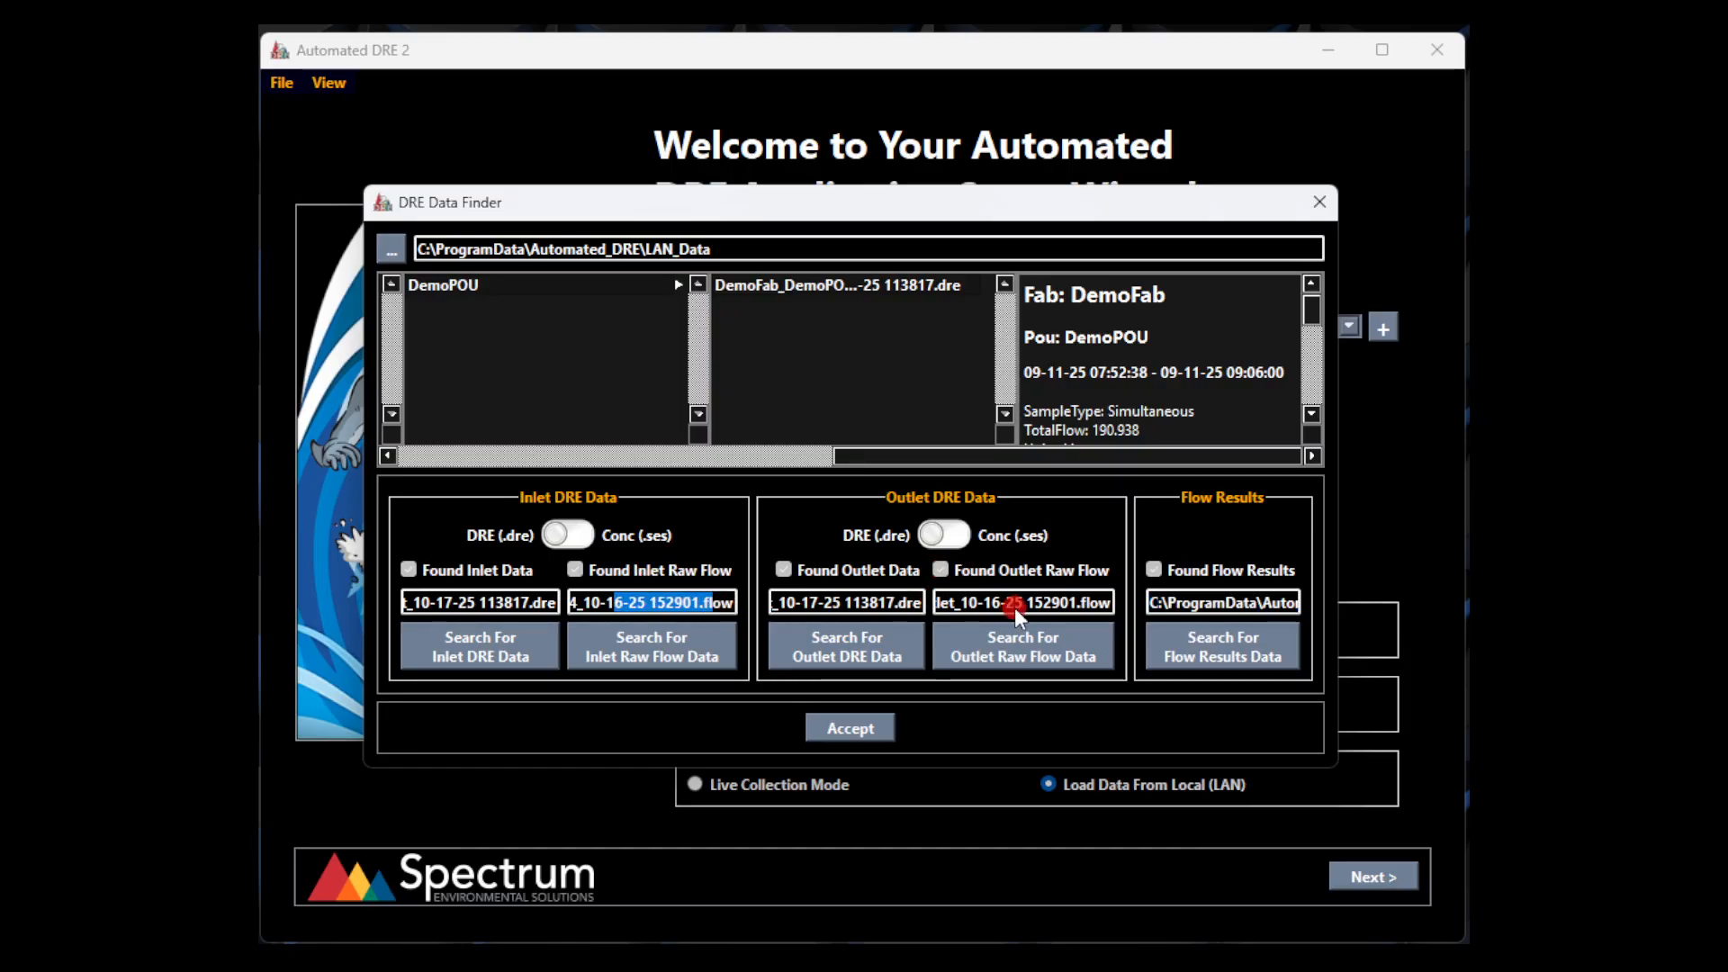
{"action": "left_click_drag", "start_coordinate": [978, 603], "coordinate": [1107, 612]}
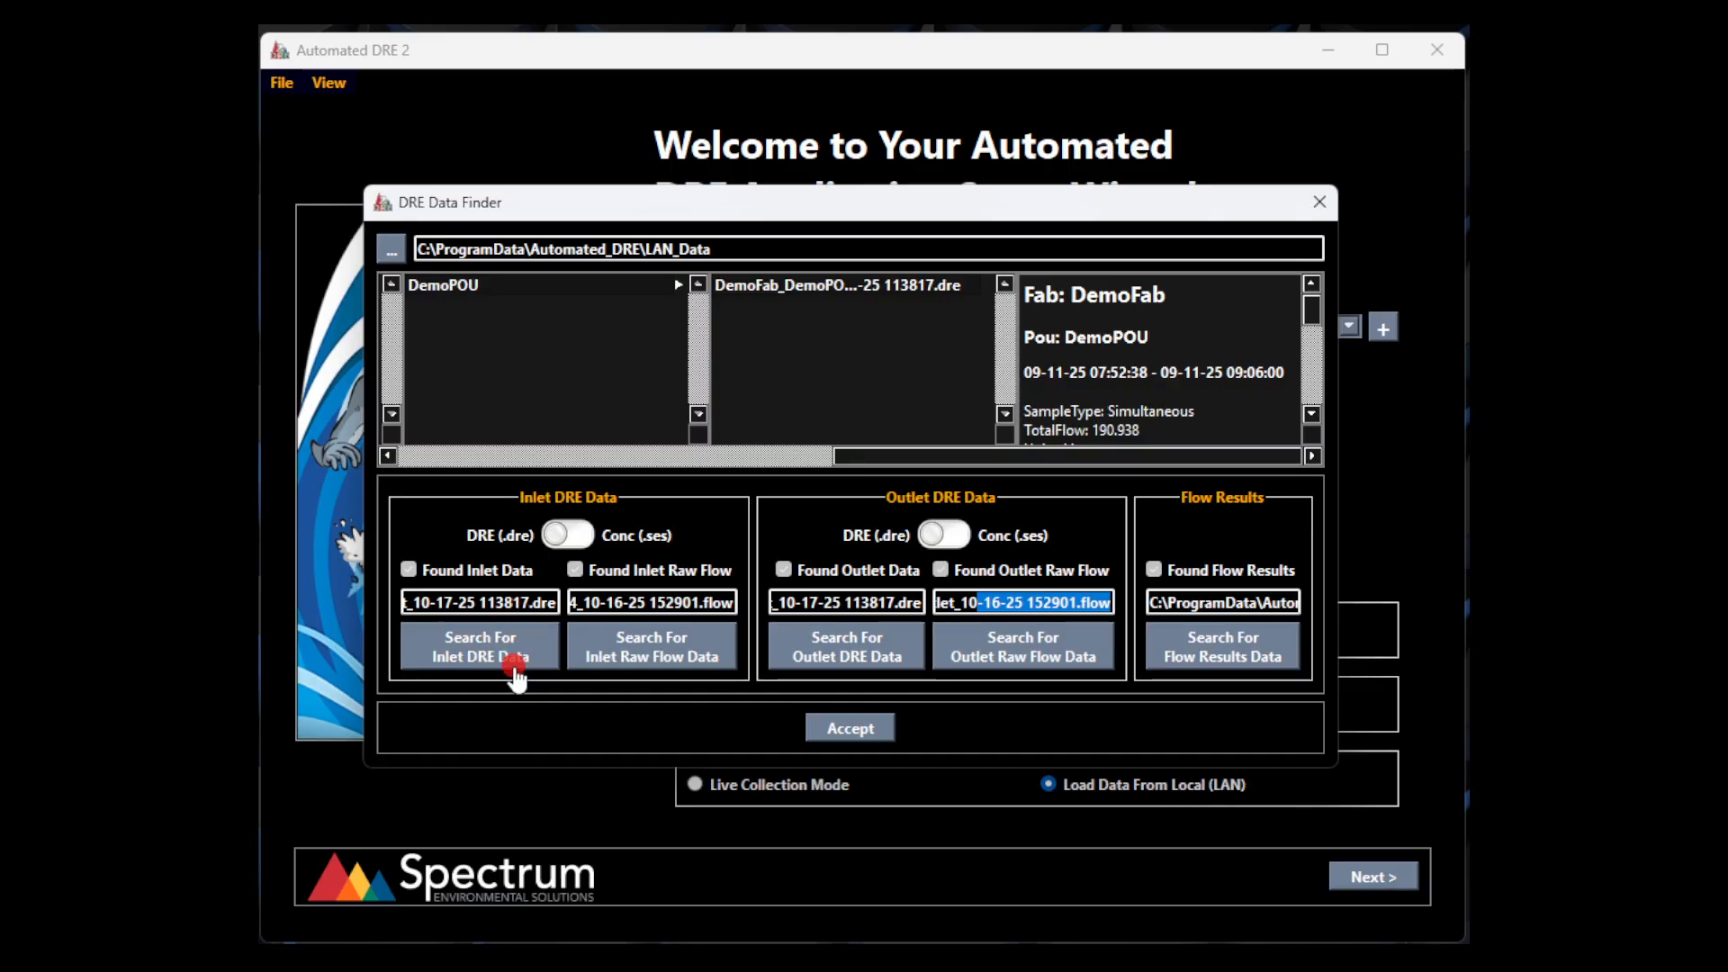
{"action": "left_click_drag", "start_coordinate": [529, 602], "coordinate": [559, 602]}
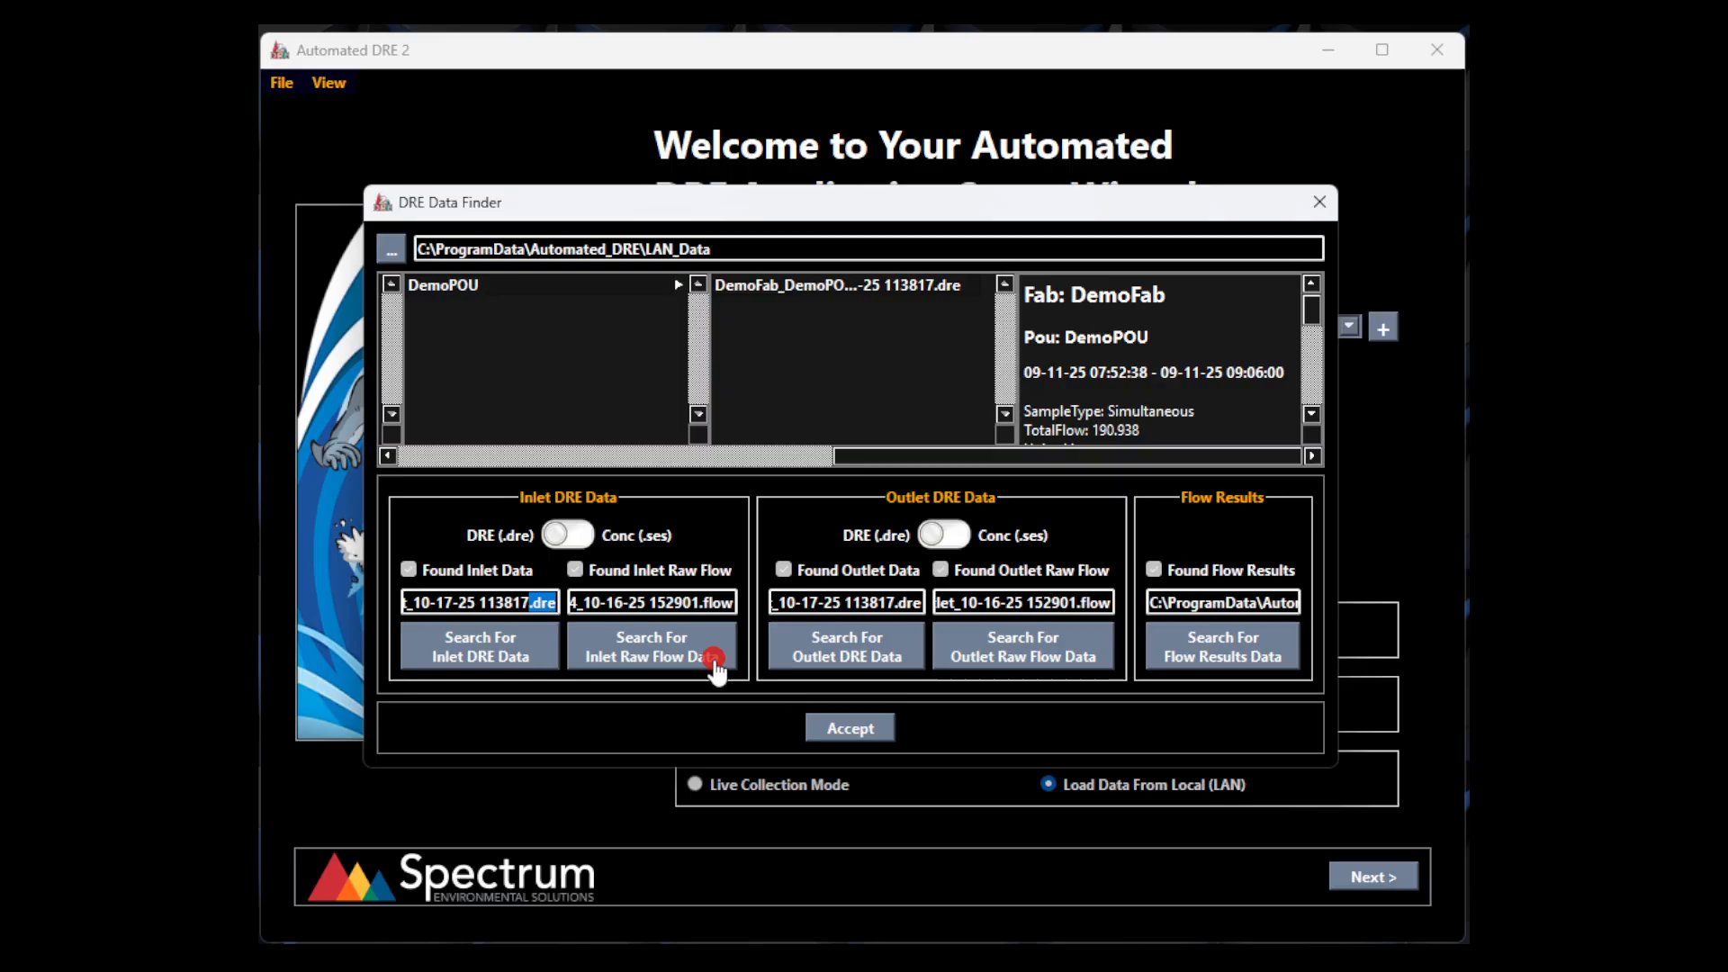
{"action": "left_click", "coordinate": [715, 671]}
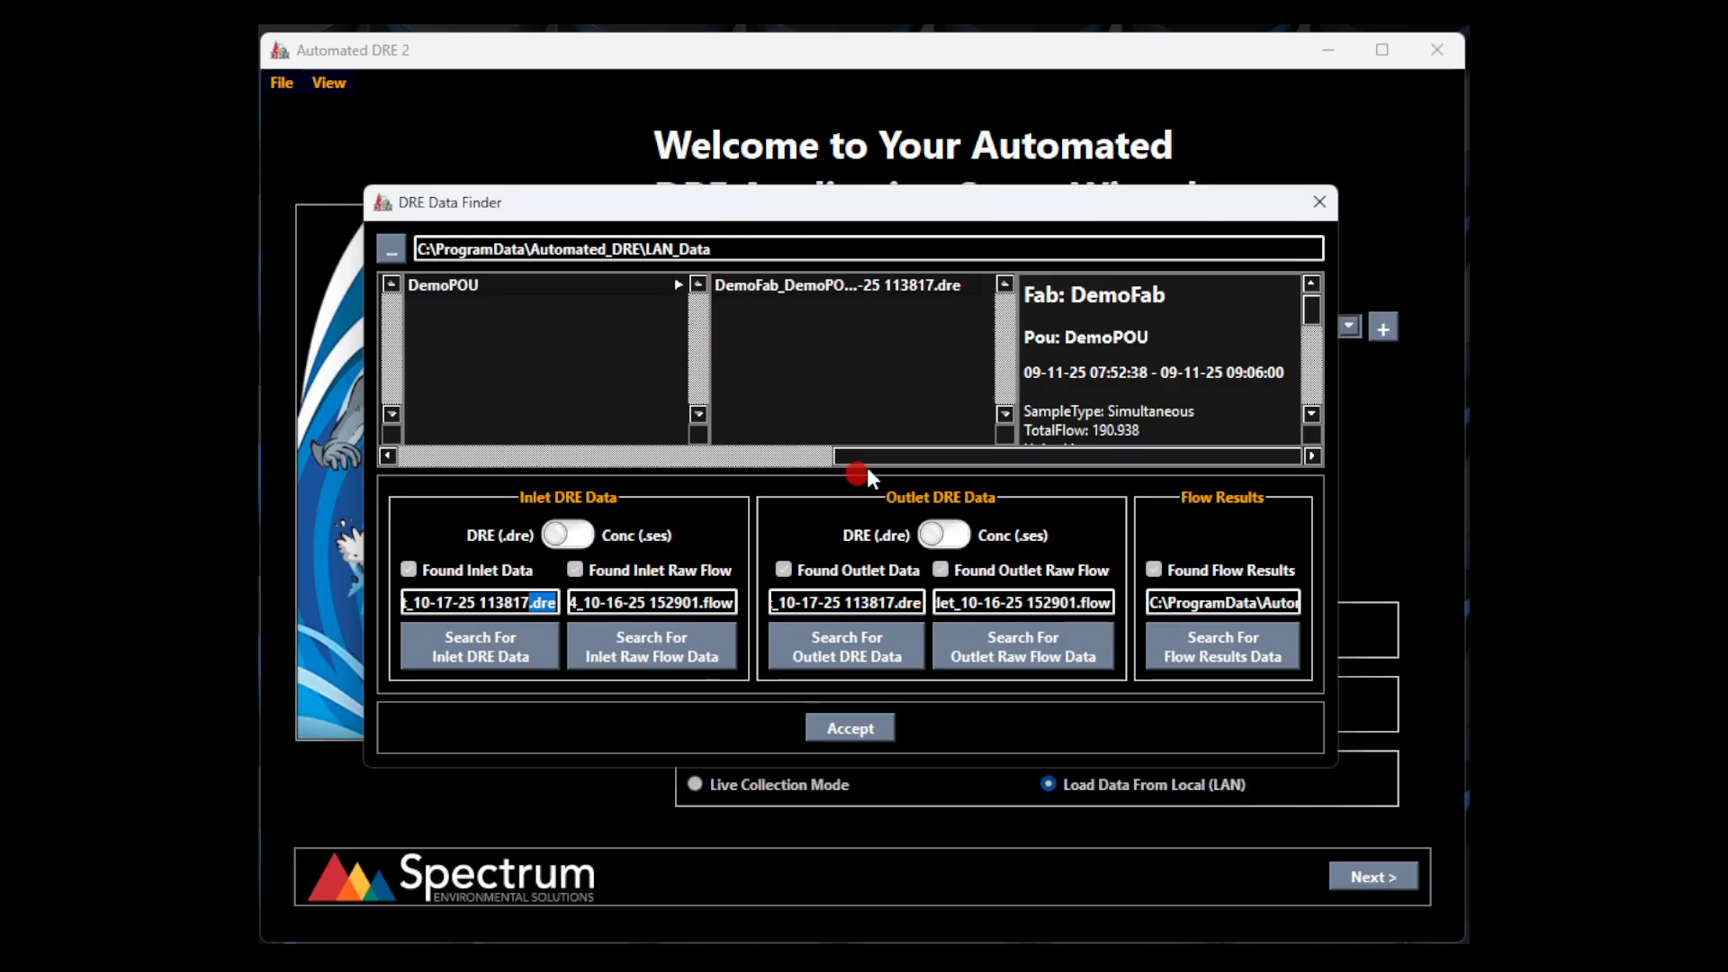
{"action": "left_click_drag", "start_coordinate": [1224, 601], "coordinate": [1263, 699]}
{"action": "left_click", "coordinate": [1284, 599]}
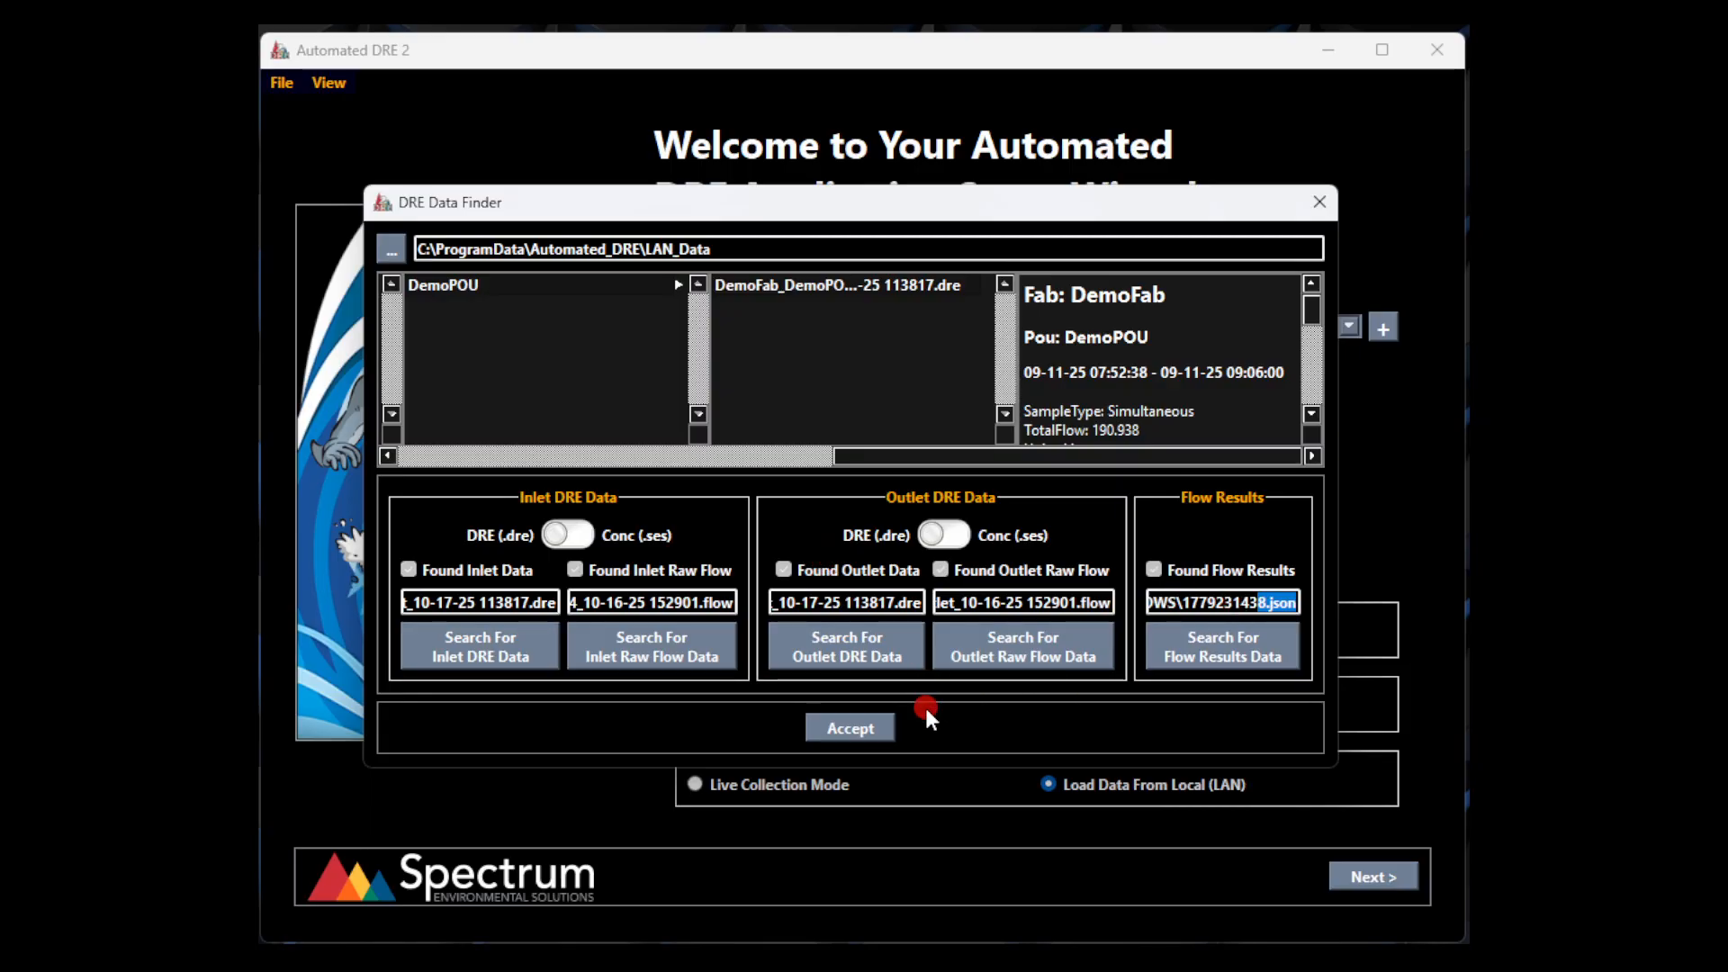
Step: Accept the matched data files and continue past the process parameters and inlet setup to Pump 1's manual inlet flow
{"action": "left_click", "coordinate": [859, 731]}
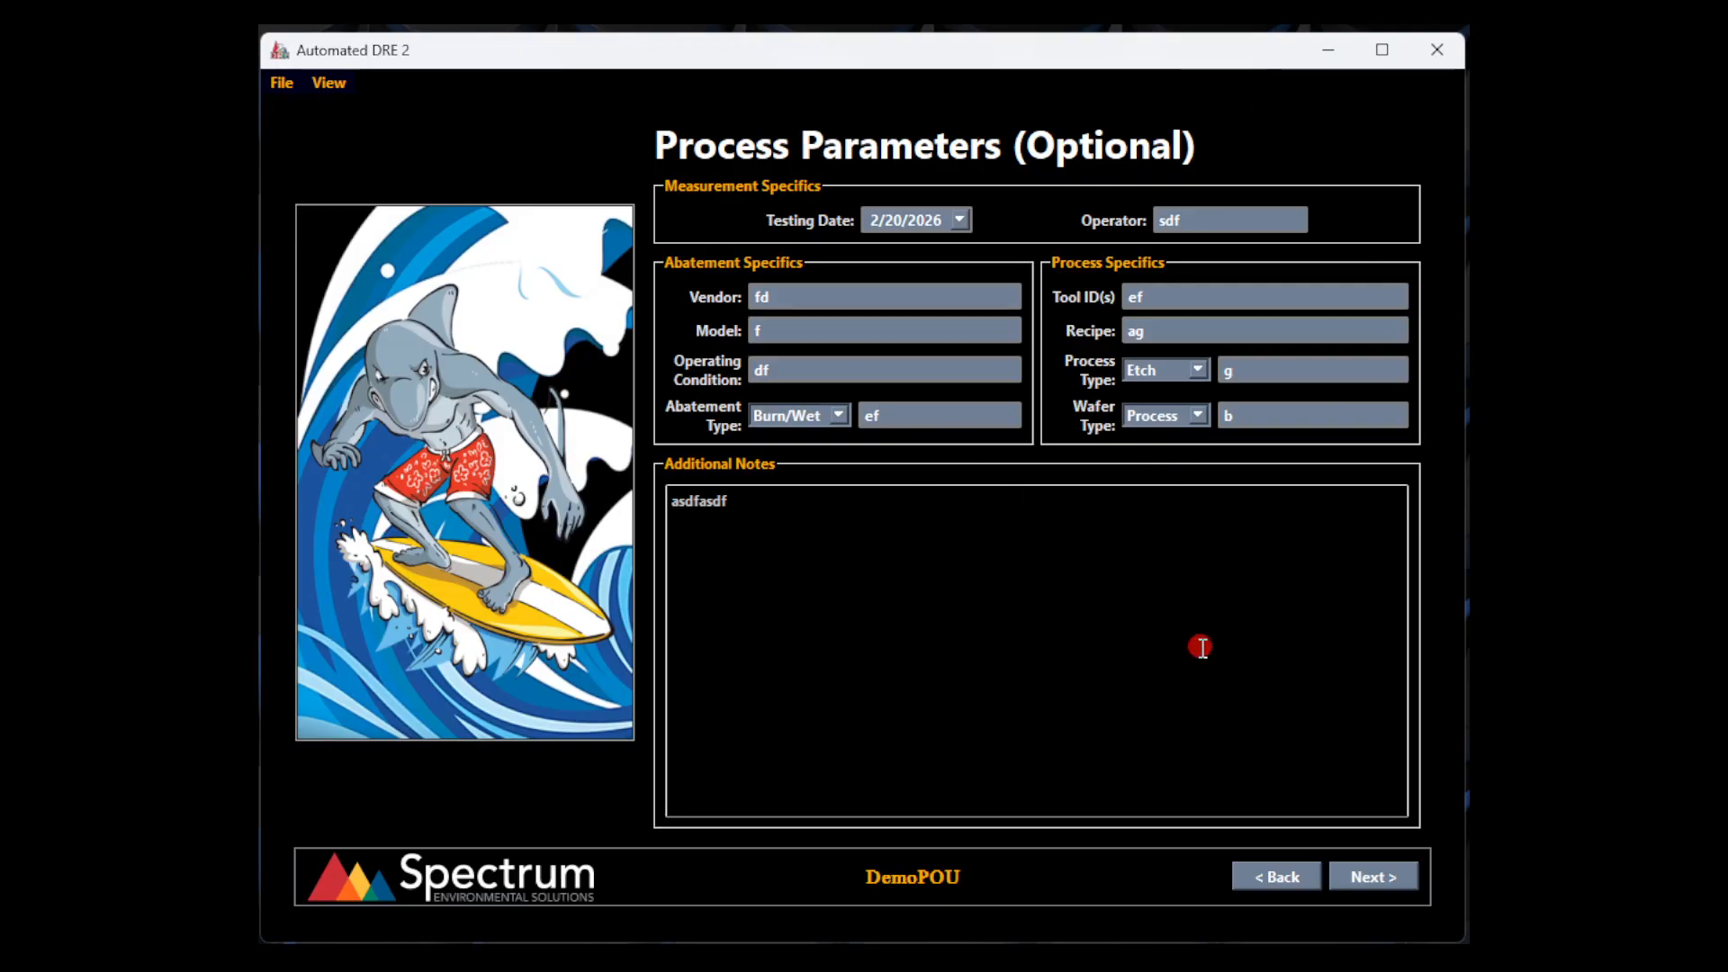
{"action": "left_click", "coordinate": [1378, 878]}
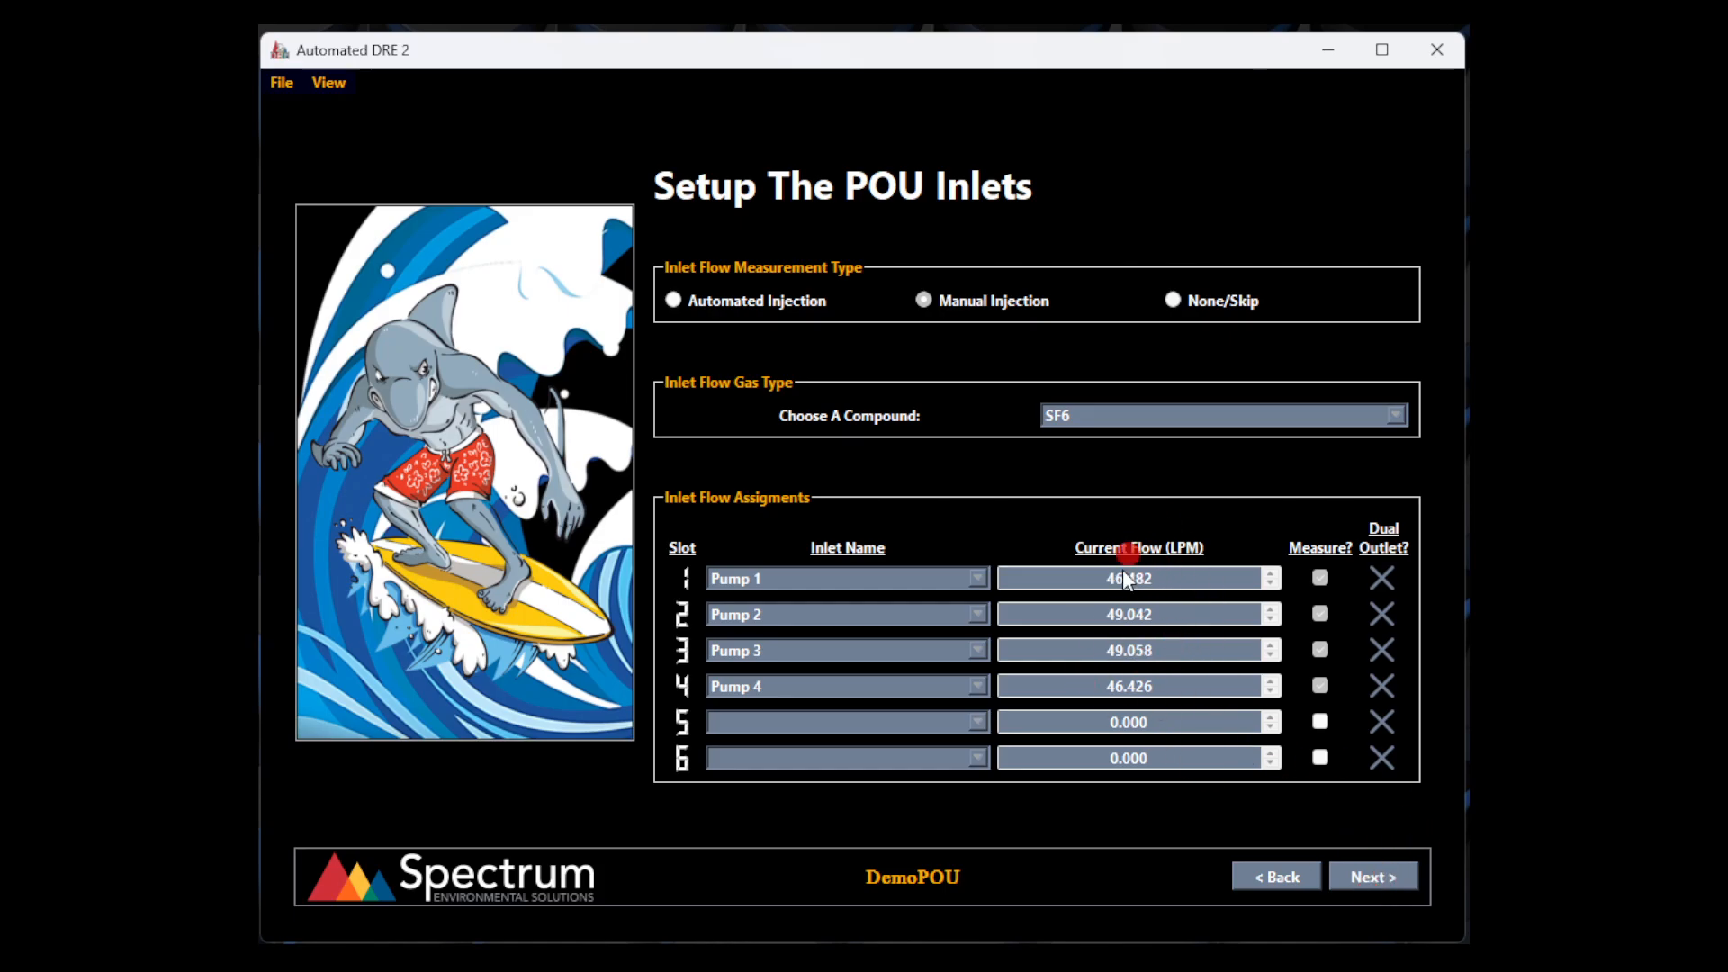
{"action": "left_click", "coordinate": [1371, 877]}
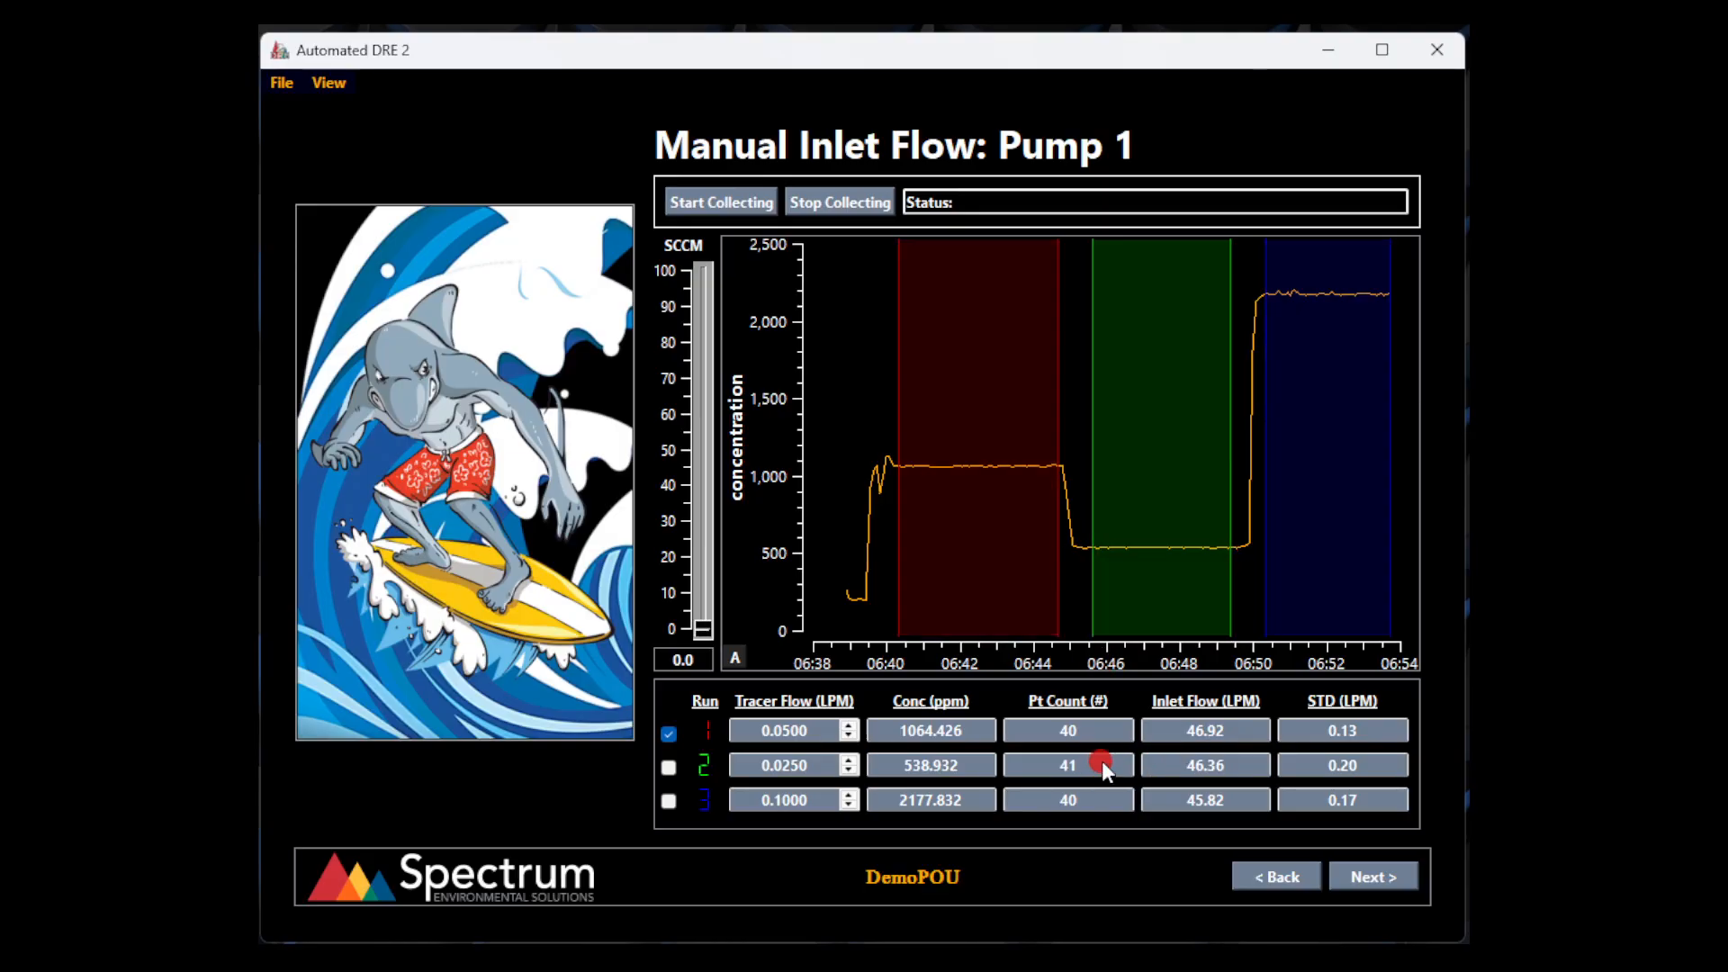
Step: Trim Pump 1's run 1 averaging region to end at about 06:44 and shift the run 2 region slightly earlier
{"action": "left_click", "coordinate": [1020, 522]}
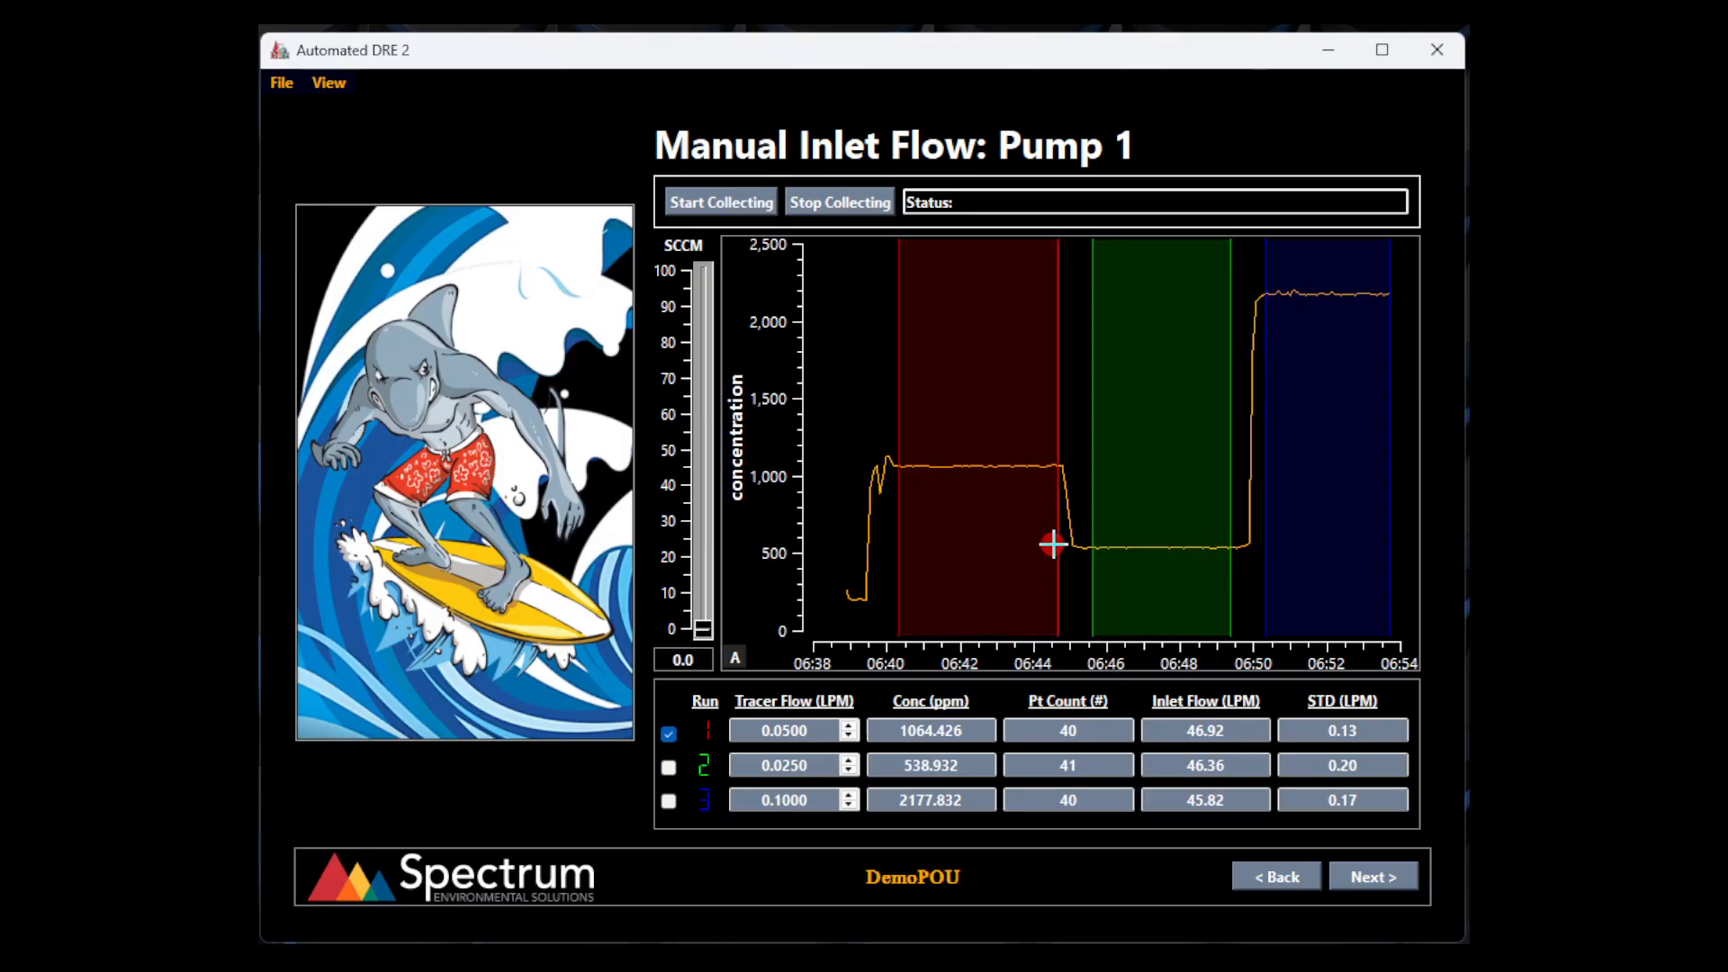
{"action": "left_click", "coordinate": [1055, 544]}
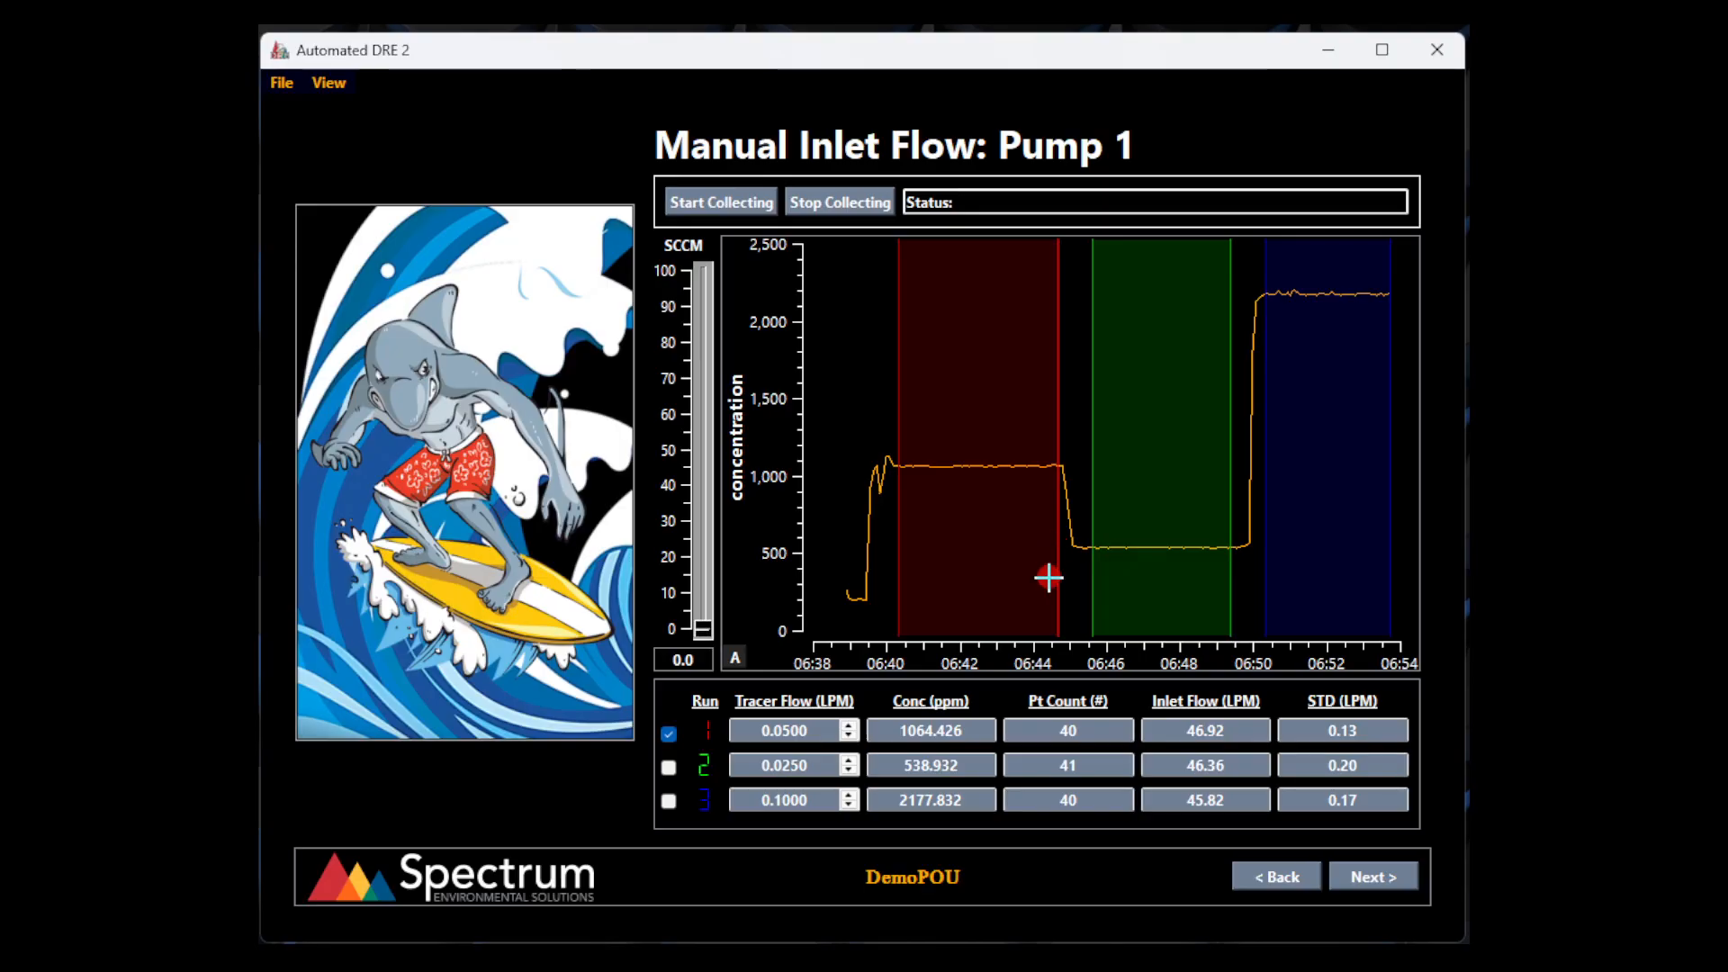
{"action": "mouse_move", "coordinate": [1049, 577]}
{"action": "left_mouse_down"}
{"action": "mouse_move", "coordinate": [1064, 549]}
{"action": "mouse_move", "coordinate": [1038, 548]}
{"action": "left_mouse_up"}
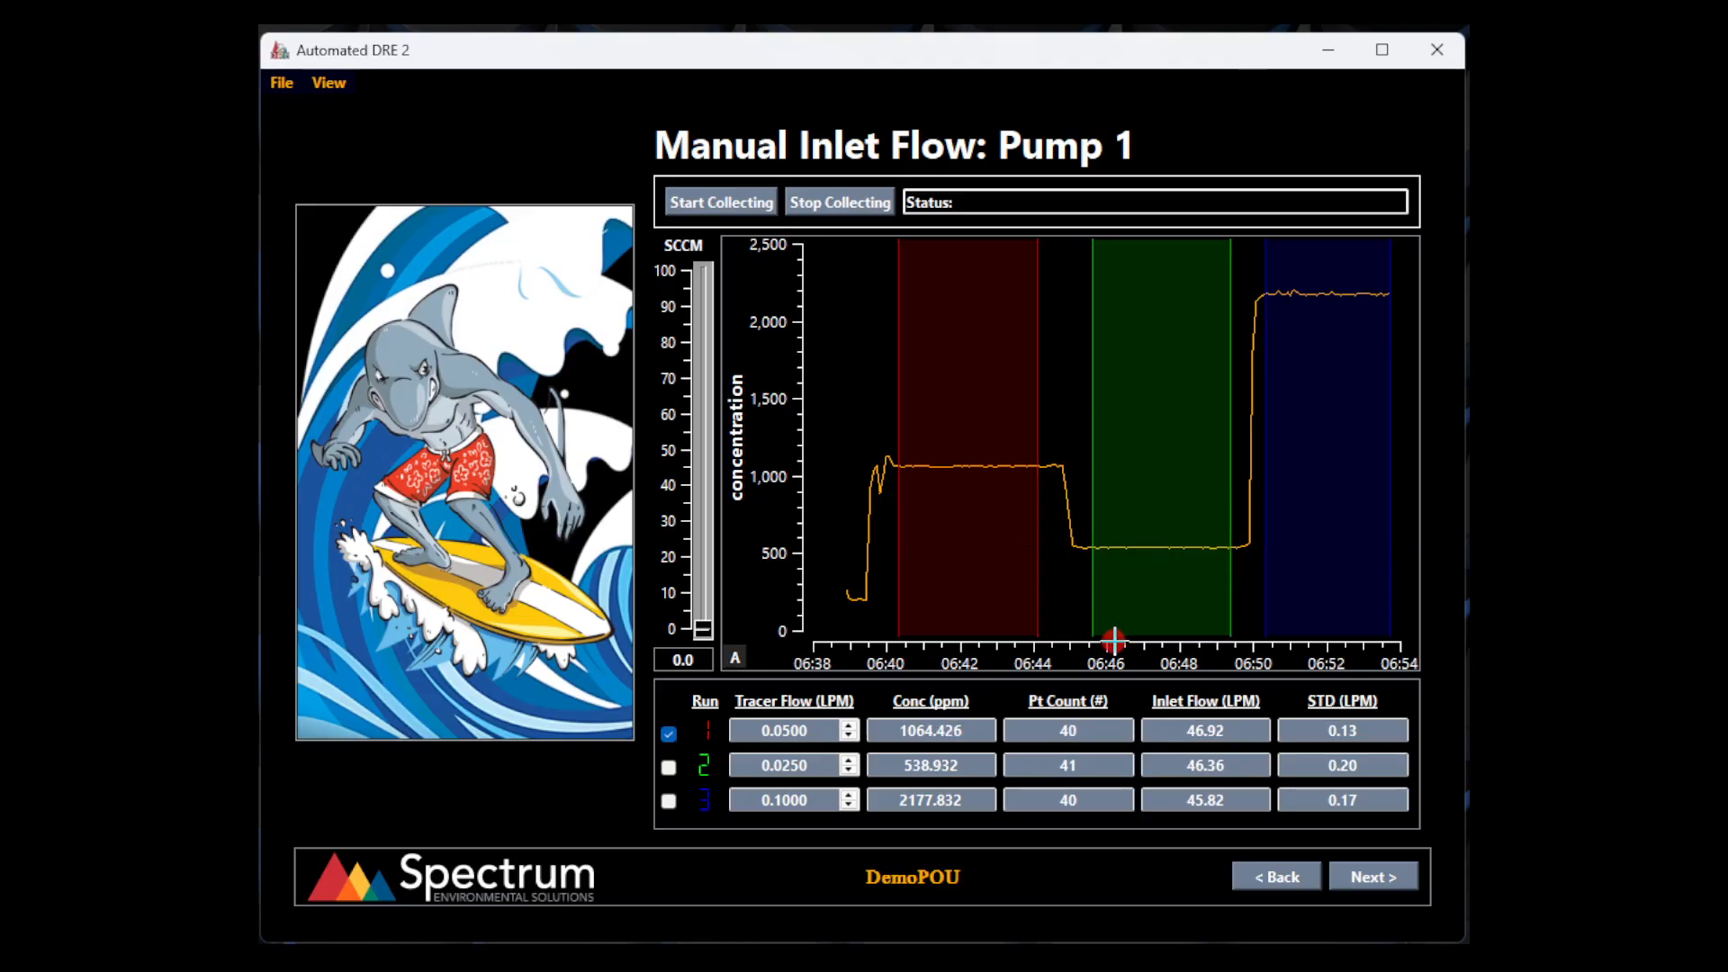
{"action": "left_click_drag", "start_coordinate": [1107, 635], "coordinate": [1153, 594]}
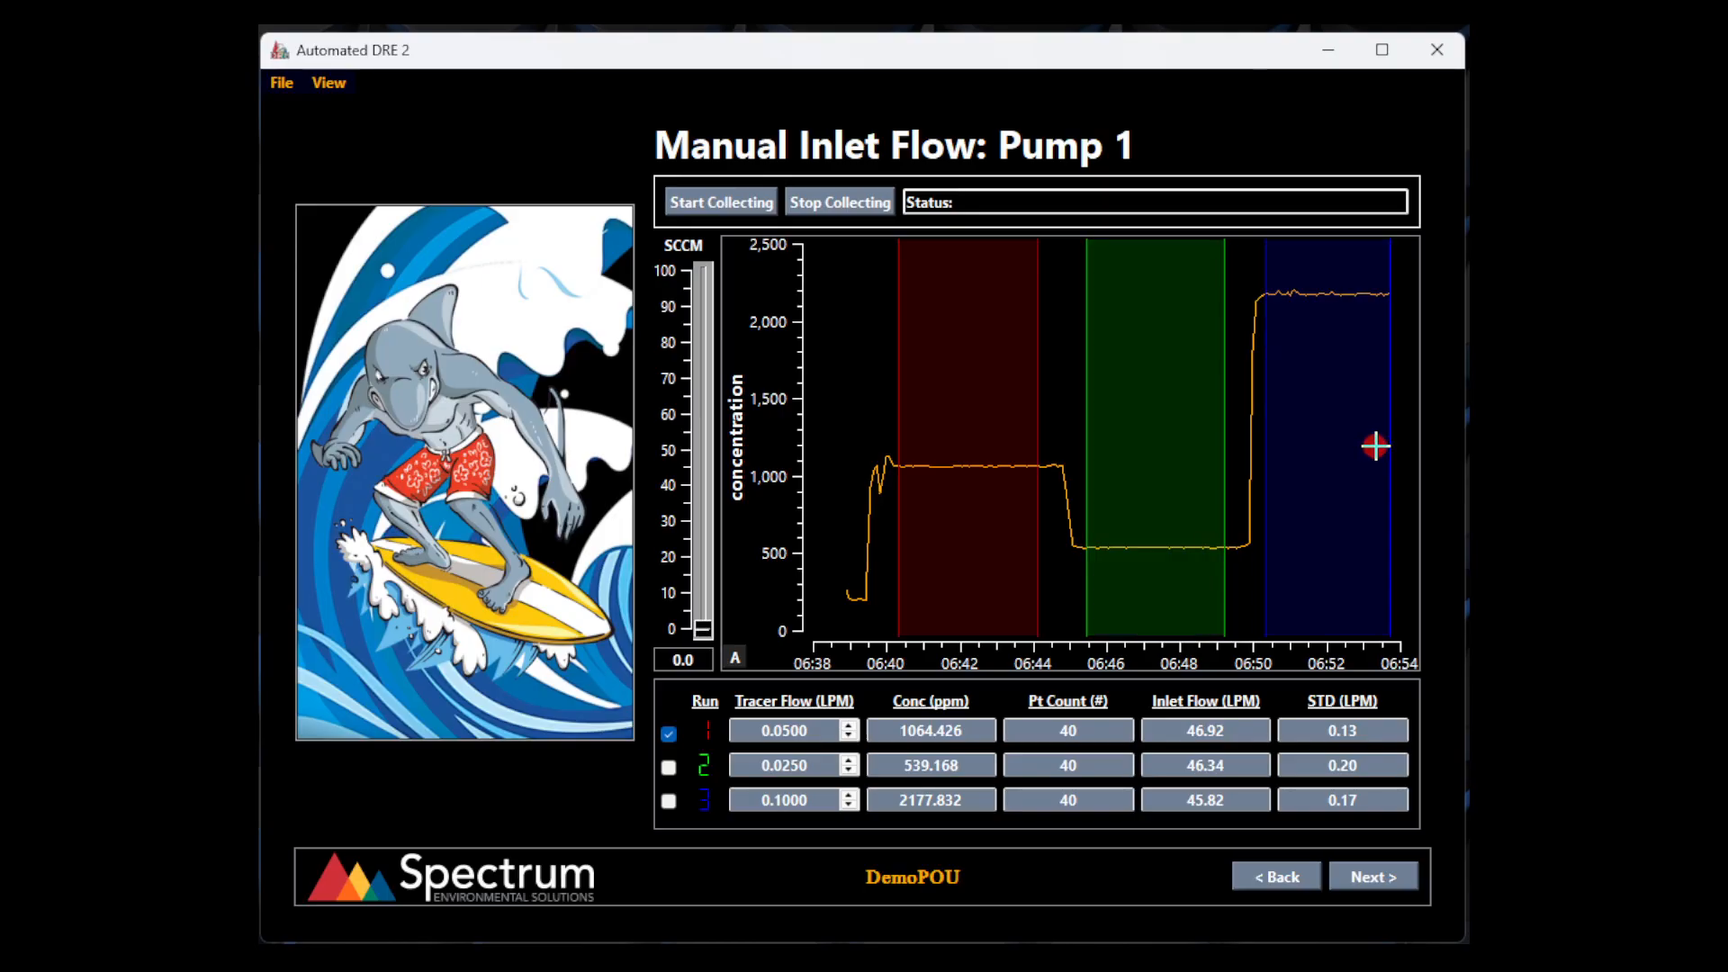
{"action": "mouse_move", "coordinate": [1385, 446]}
{"action": "left_mouse_down"}
{"action": "mouse_move", "coordinate": [1365, 445]}
{"action": "mouse_move", "coordinate": [1389, 457]}
{"action": "left_mouse_up"}
Step: Shorten Pump 2's run 1 averaging region to end just before 07:00 and continue to Pump 3
{"action": "left_click", "coordinate": [1359, 877]}
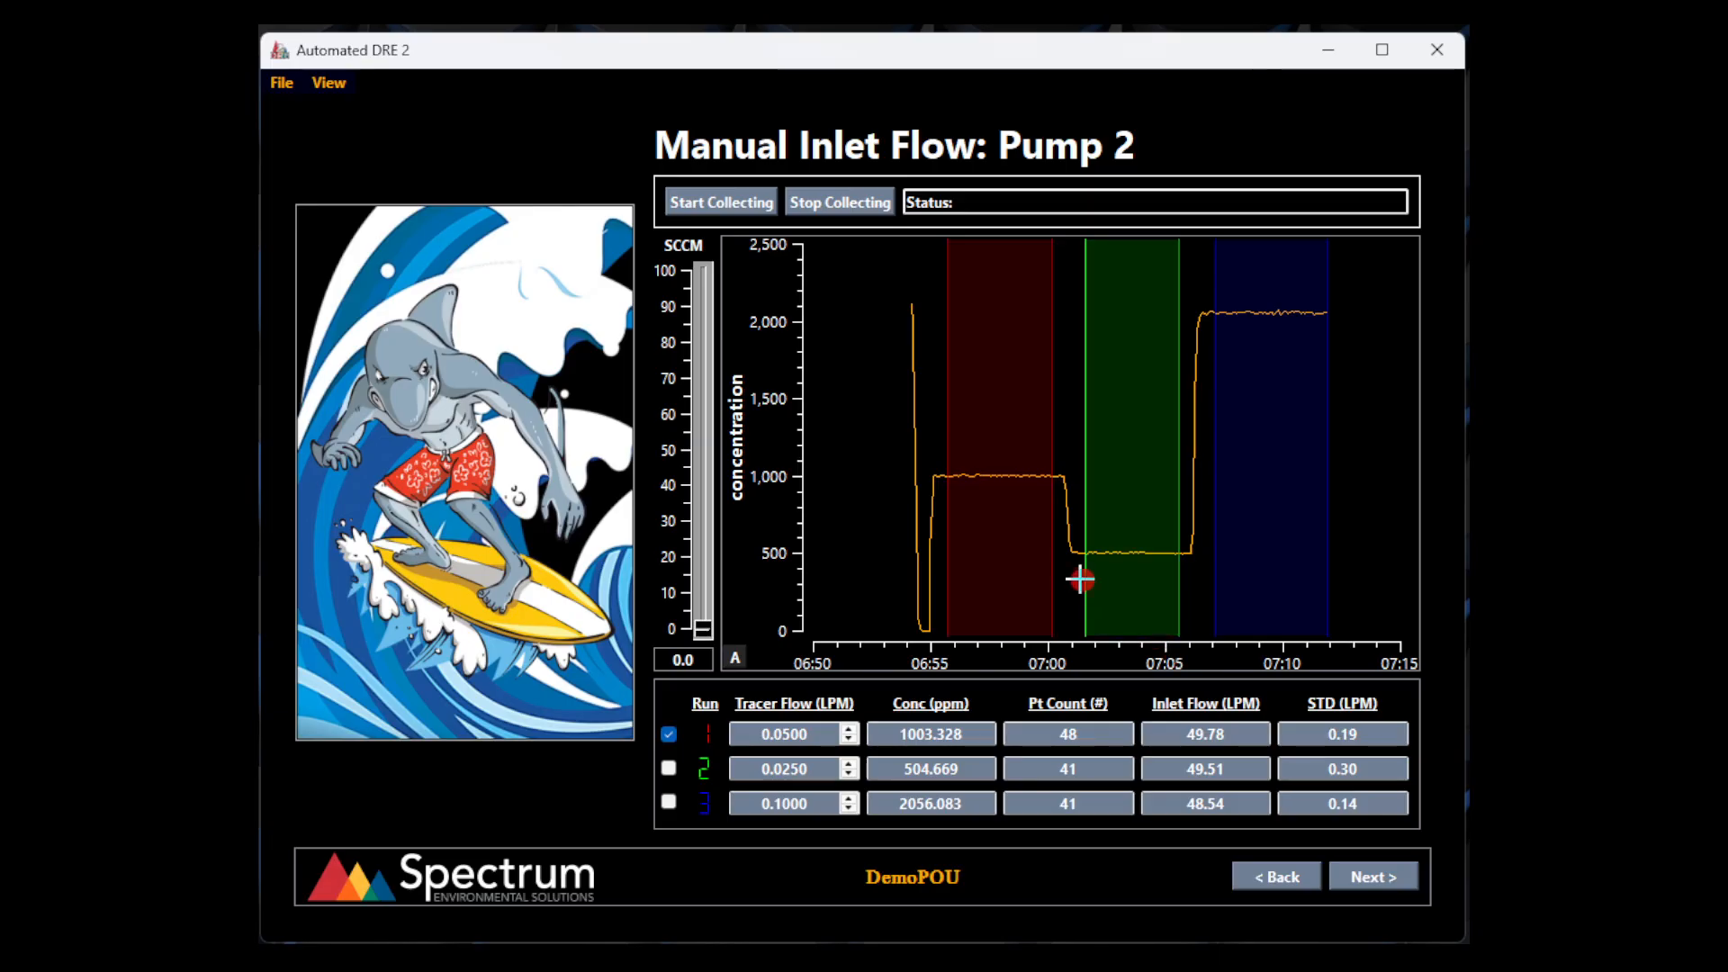
{"action": "left_click", "coordinate": [1037, 552]}
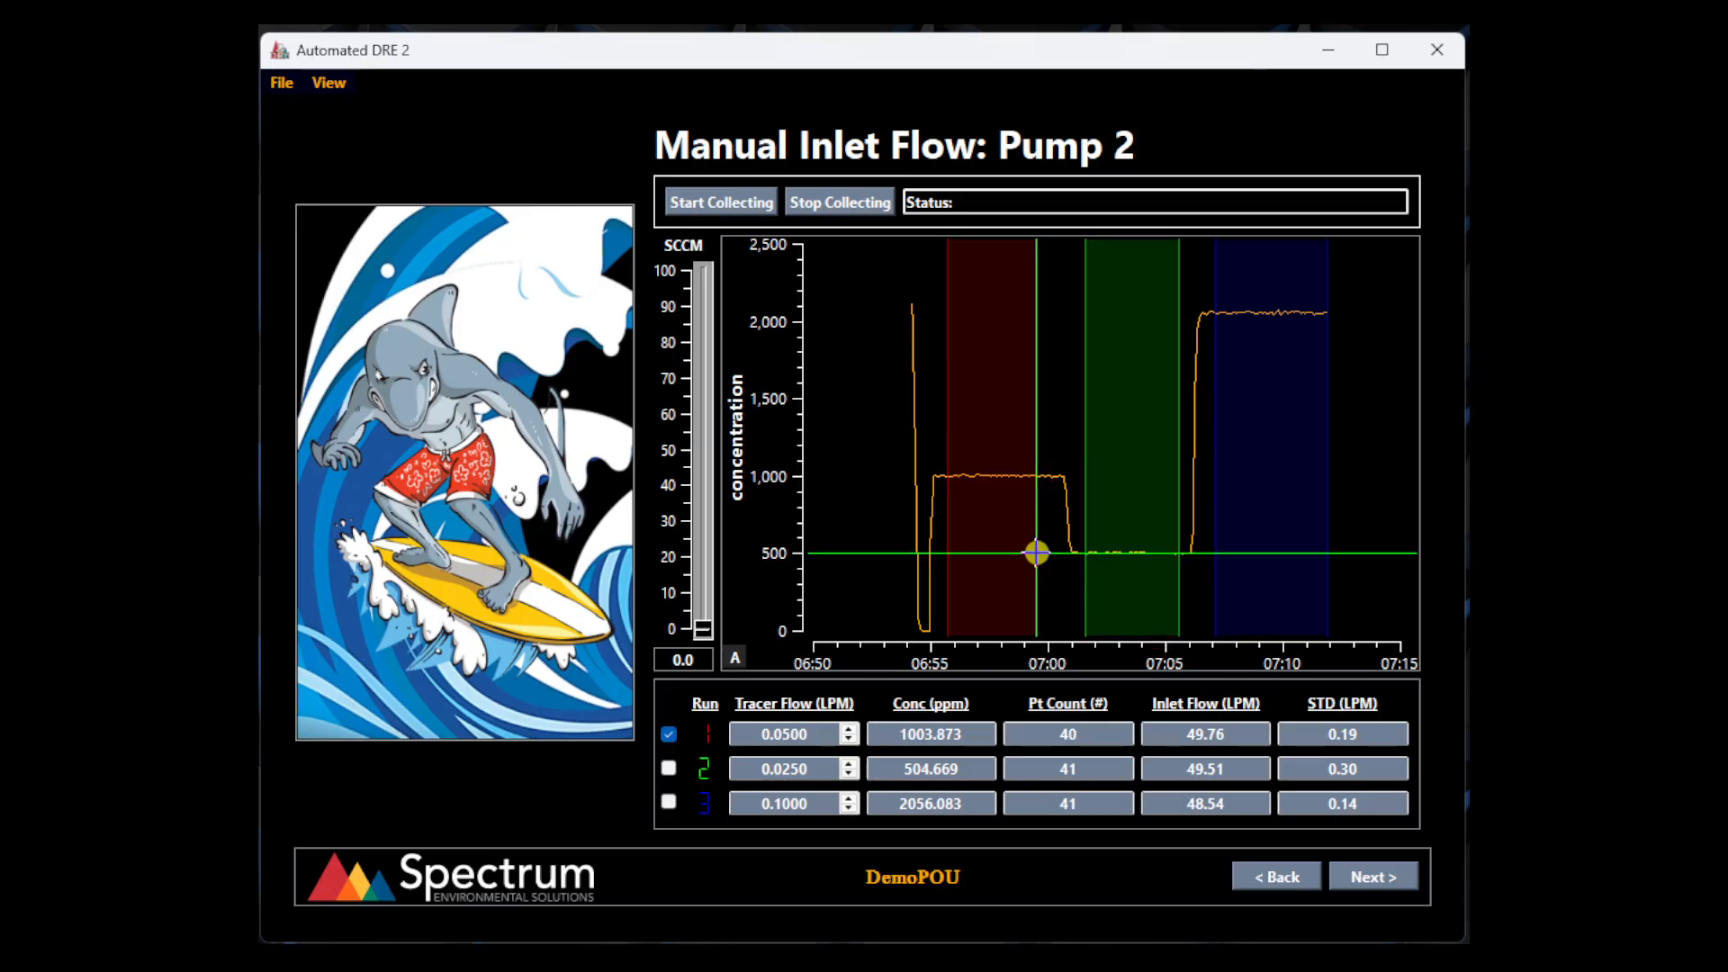
{"action": "left_click", "coordinate": [1375, 877]}
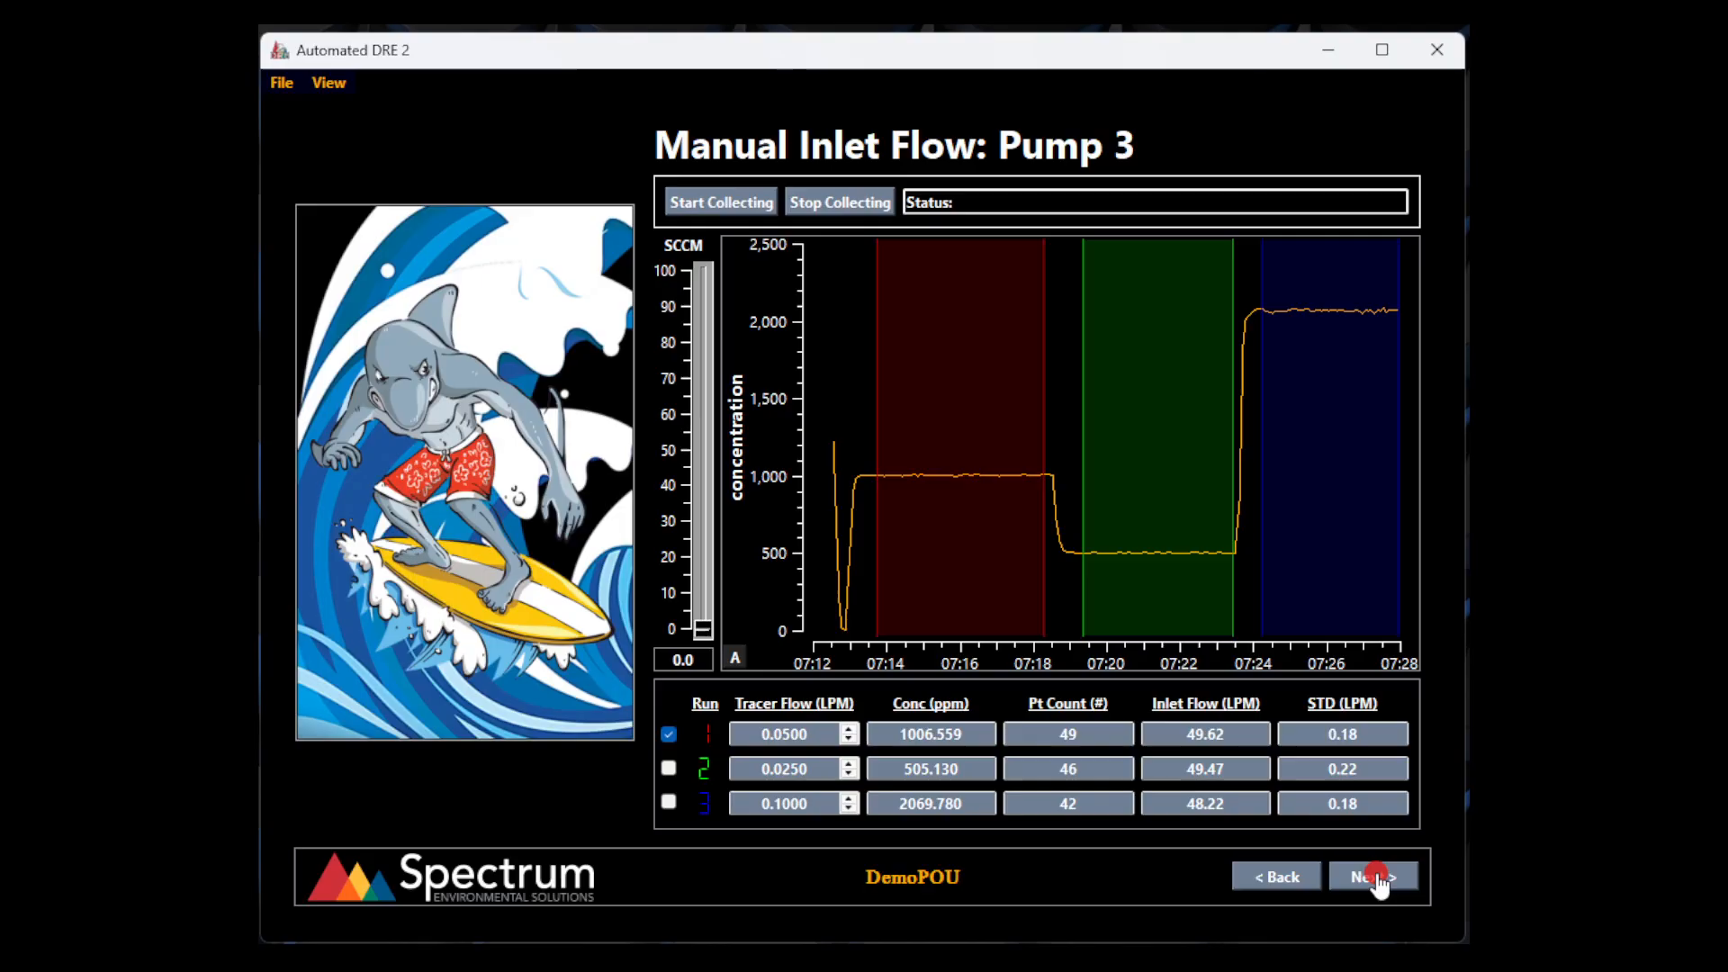
Step: Proceed through the Pump 3, Pump 4, outlet setup and automated outlet flow pages to the POU flow summary
{"action": "left_click", "coordinate": [1377, 880]}
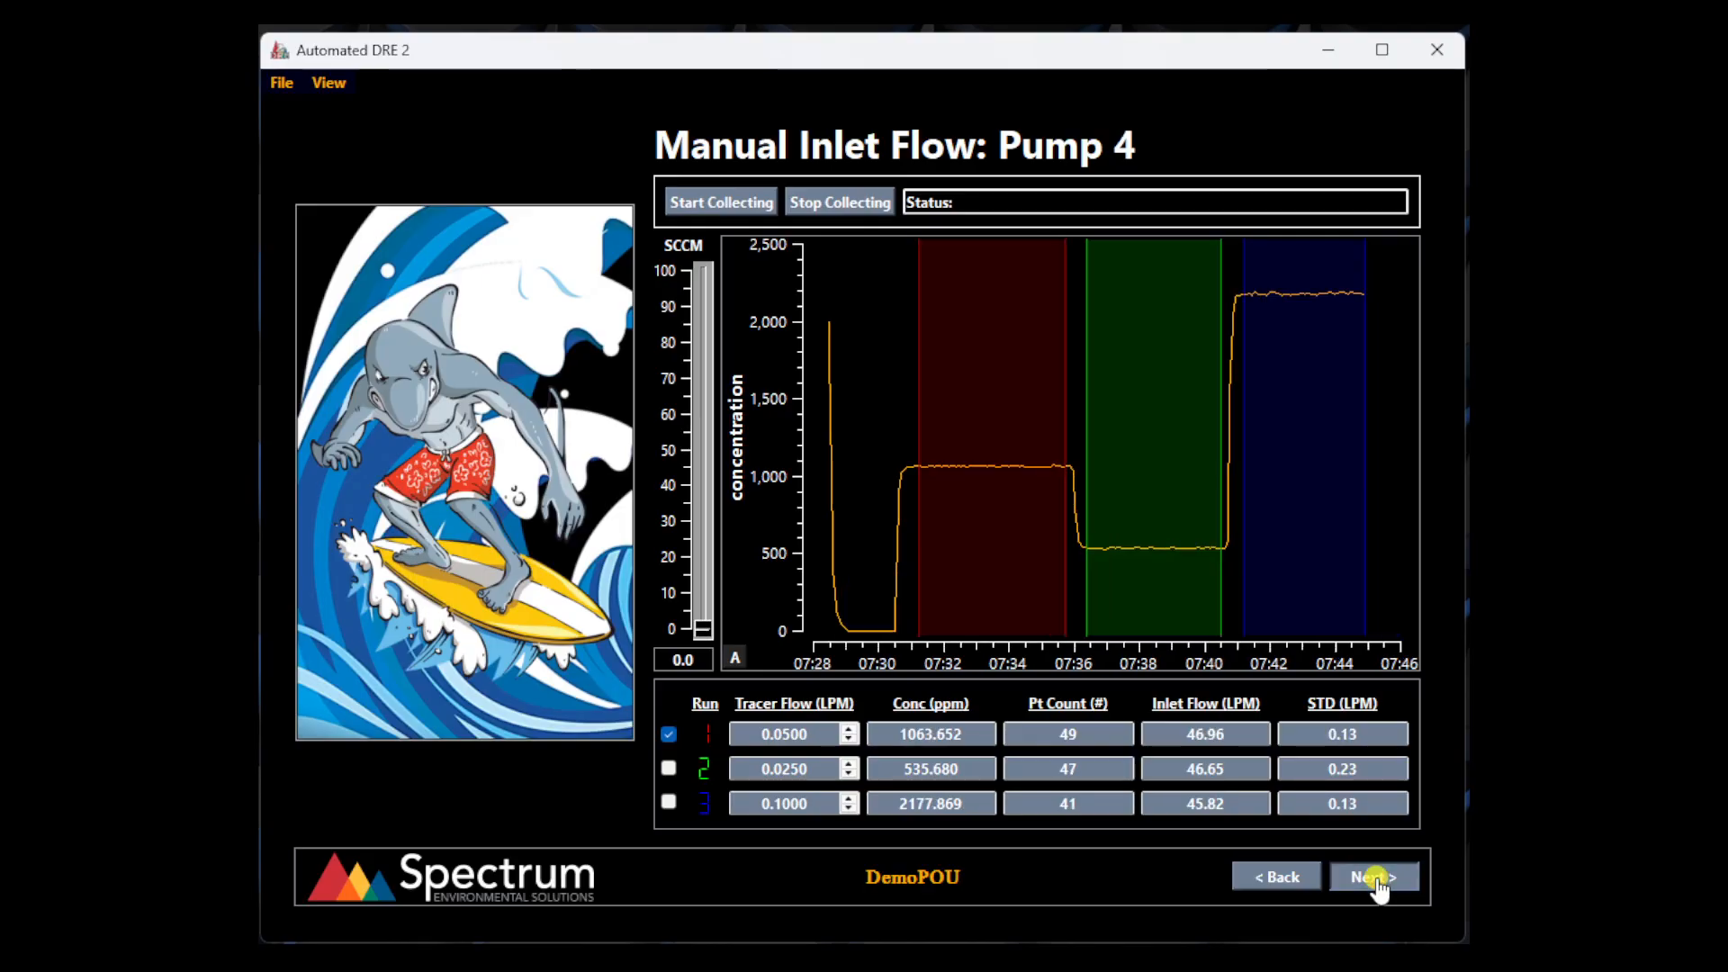
{"action": "left_click", "coordinate": [1375, 877]}
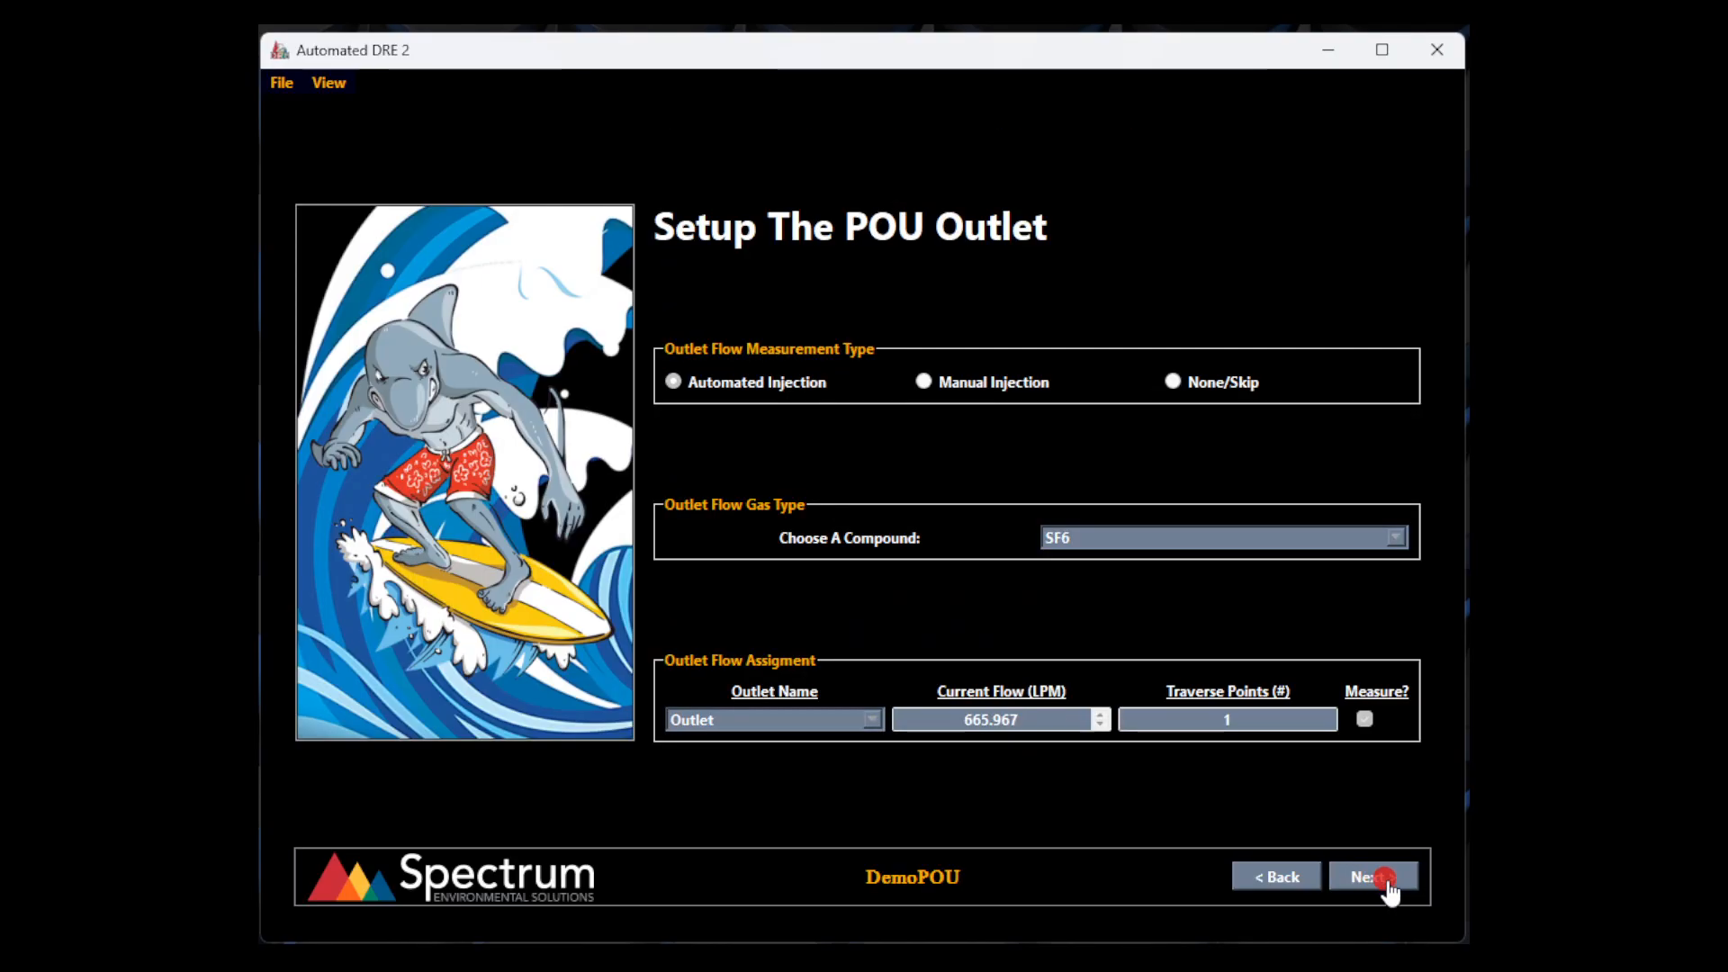
{"action": "left_click", "coordinate": [1392, 888]}
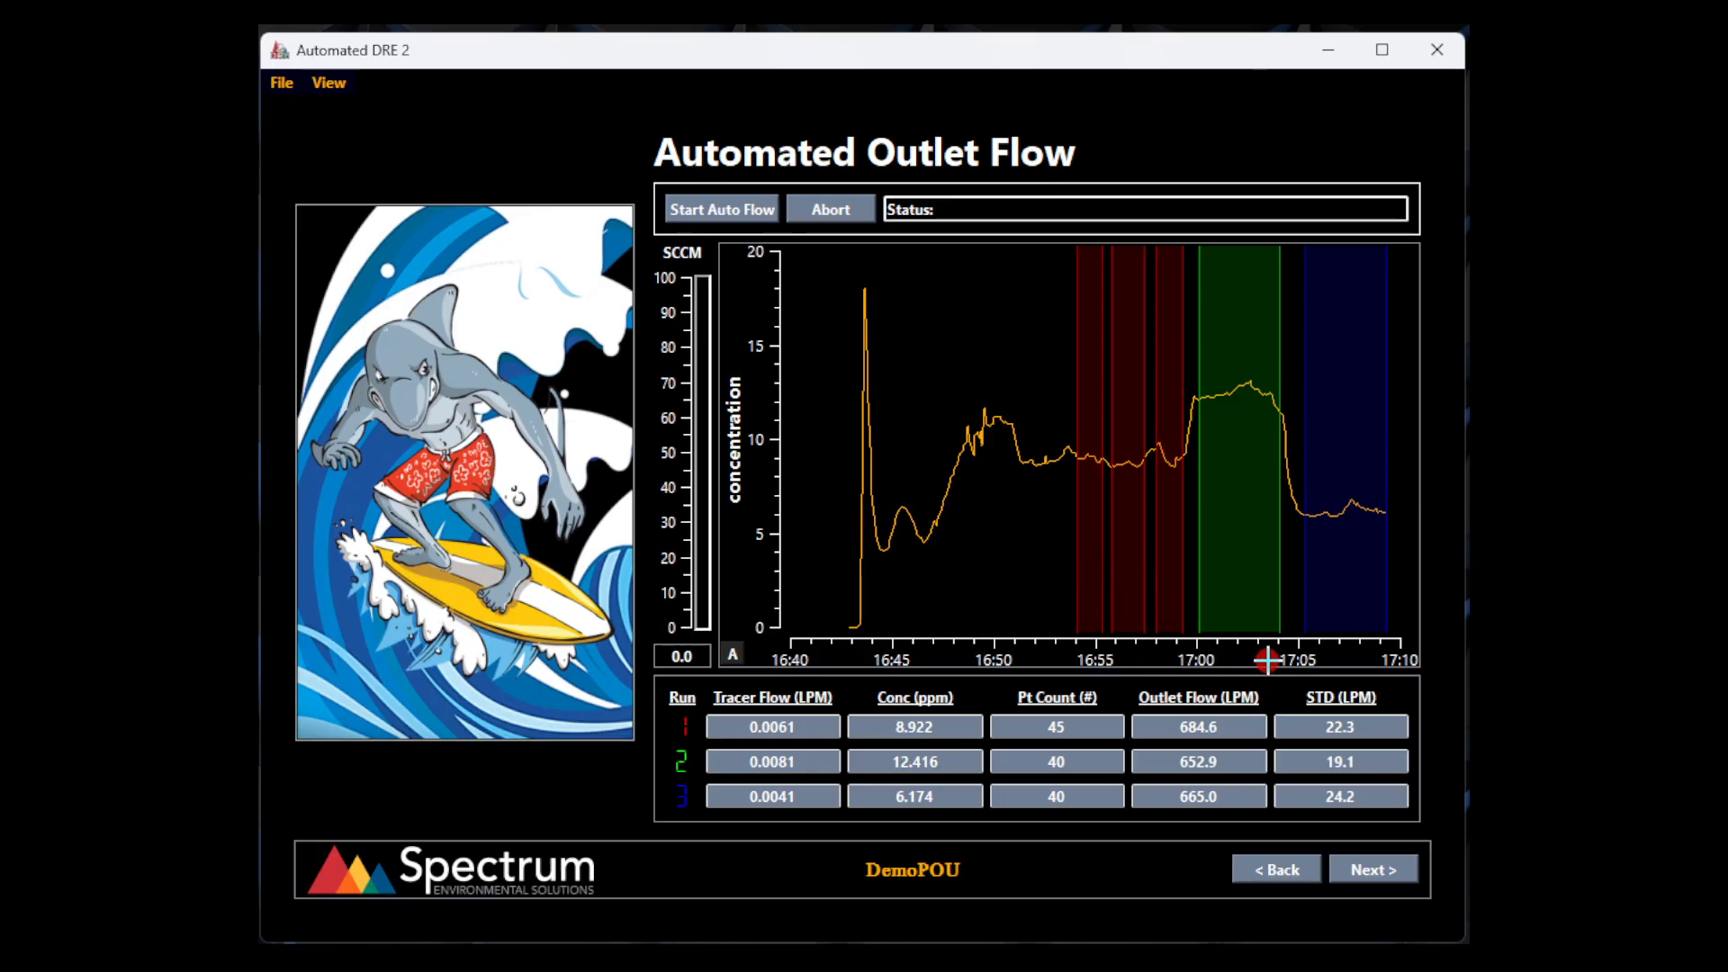
{"action": "left_click", "coordinate": [1377, 880]}
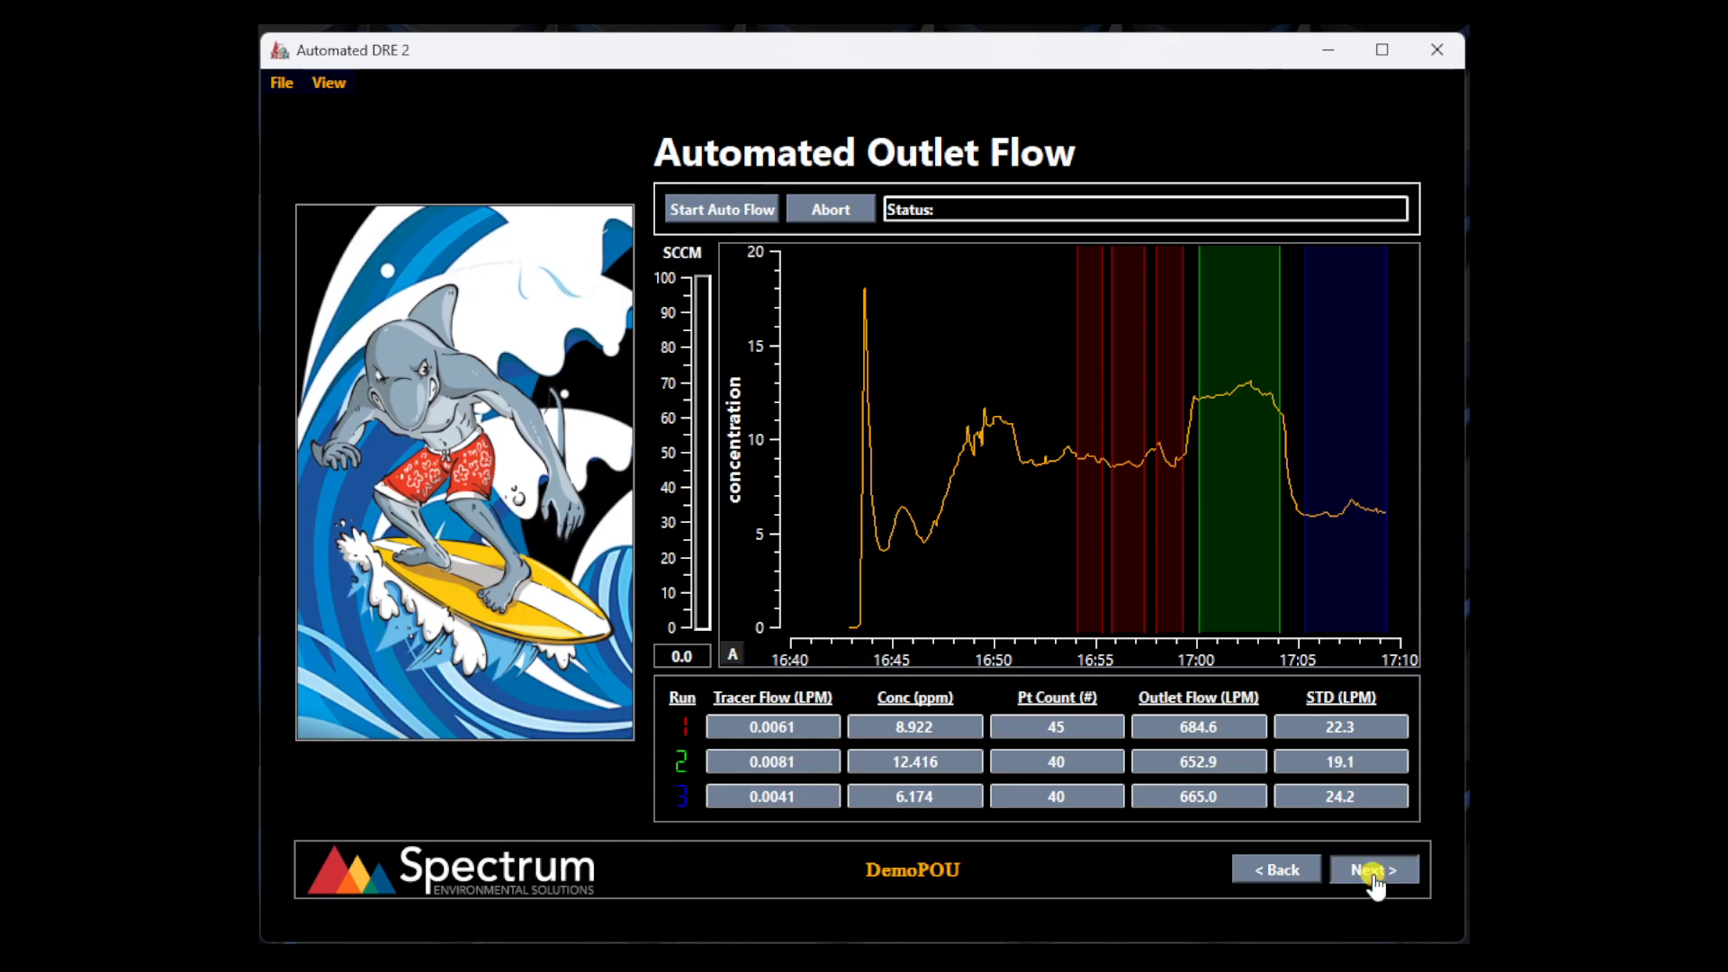
{"action": "left_click", "coordinate": [1375, 878]}
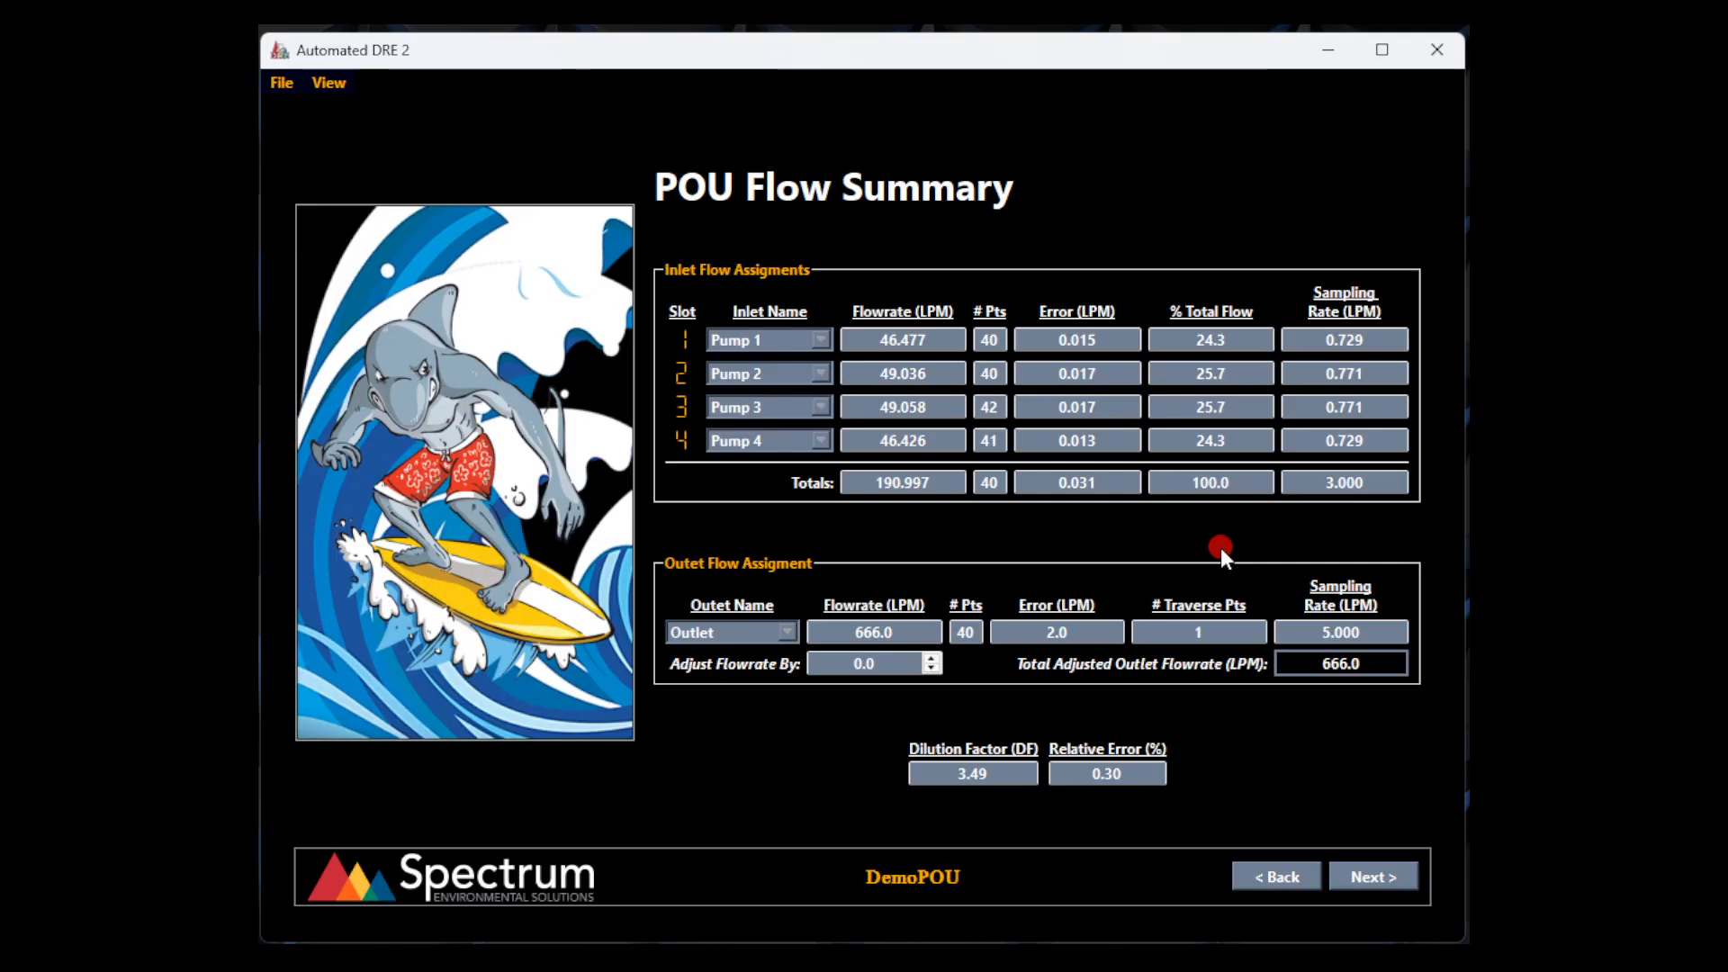
Step: Continue from the flow summary to the DRE measurement page and choose compound C2H6 in its time series view
{"action": "left_click_drag", "start_coordinate": [891, 664], "coordinate": [837, 668]}
{"action": "left_click", "coordinate": [1361, 875]}
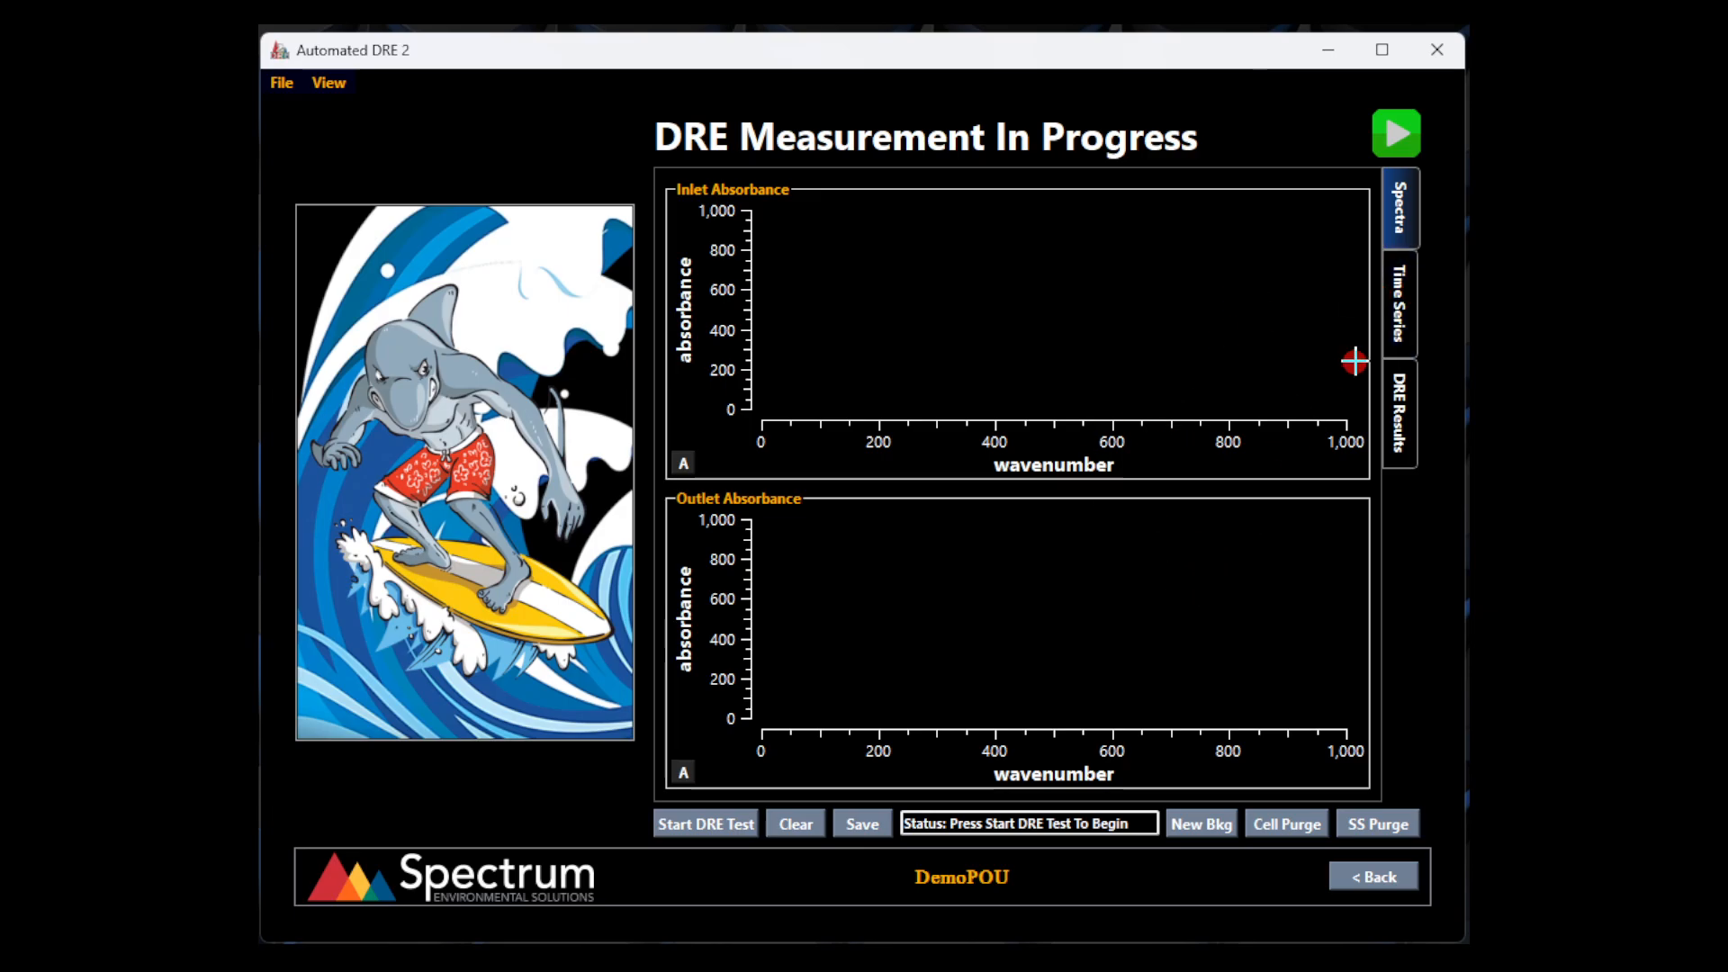
{"action": "left_click", "coordinate": [1406, 313]}
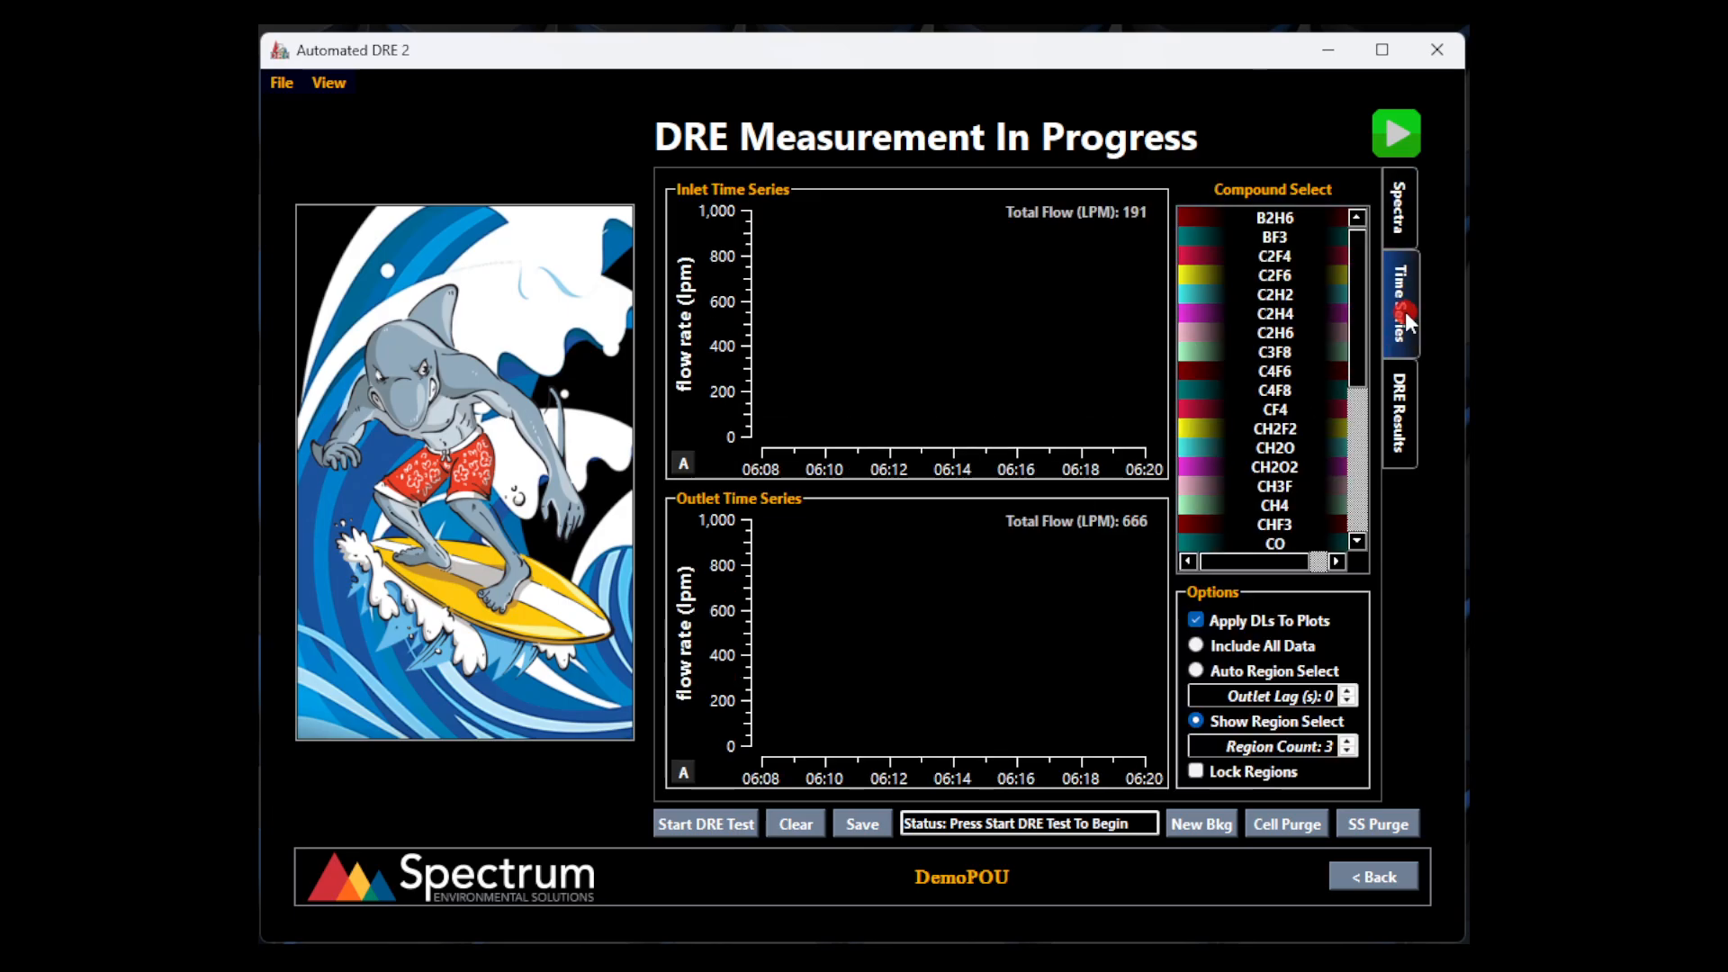
{"action": "left_click", "coordinate": [1287, 335]}
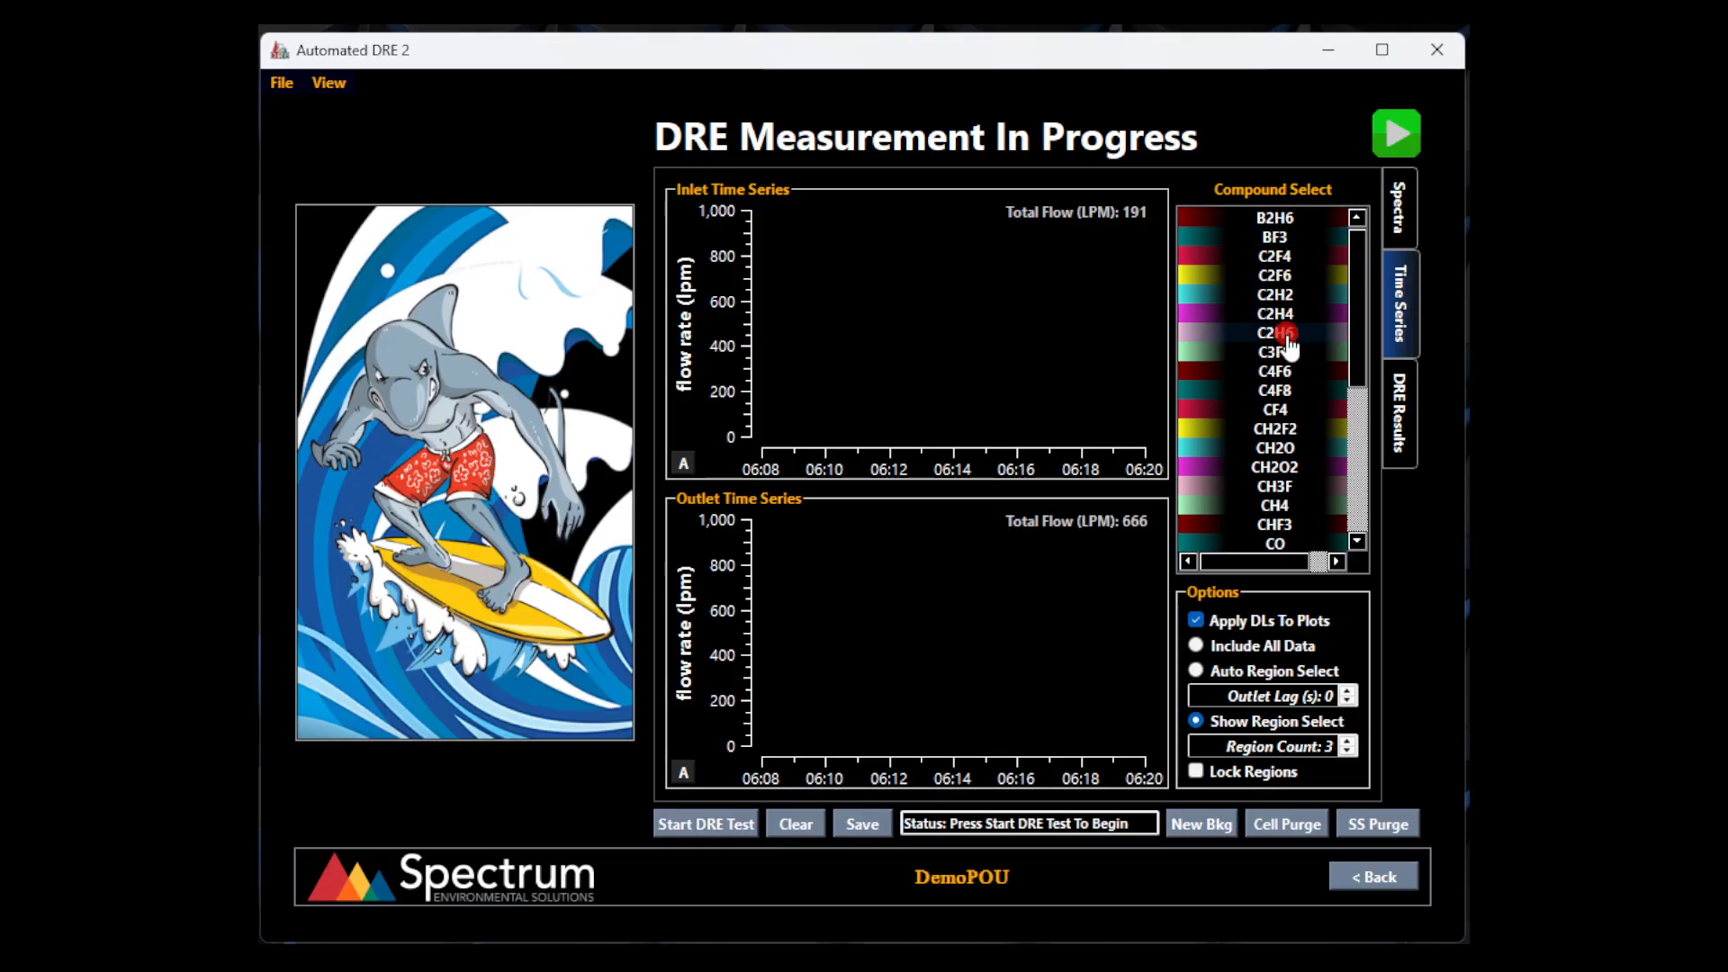
Step: Plot CF4, start the red region slightly later in the inlet and outlet time series, and extend the green outlet region's end slightly
{"action": "left_click", "coordinate": [1271, 410]}
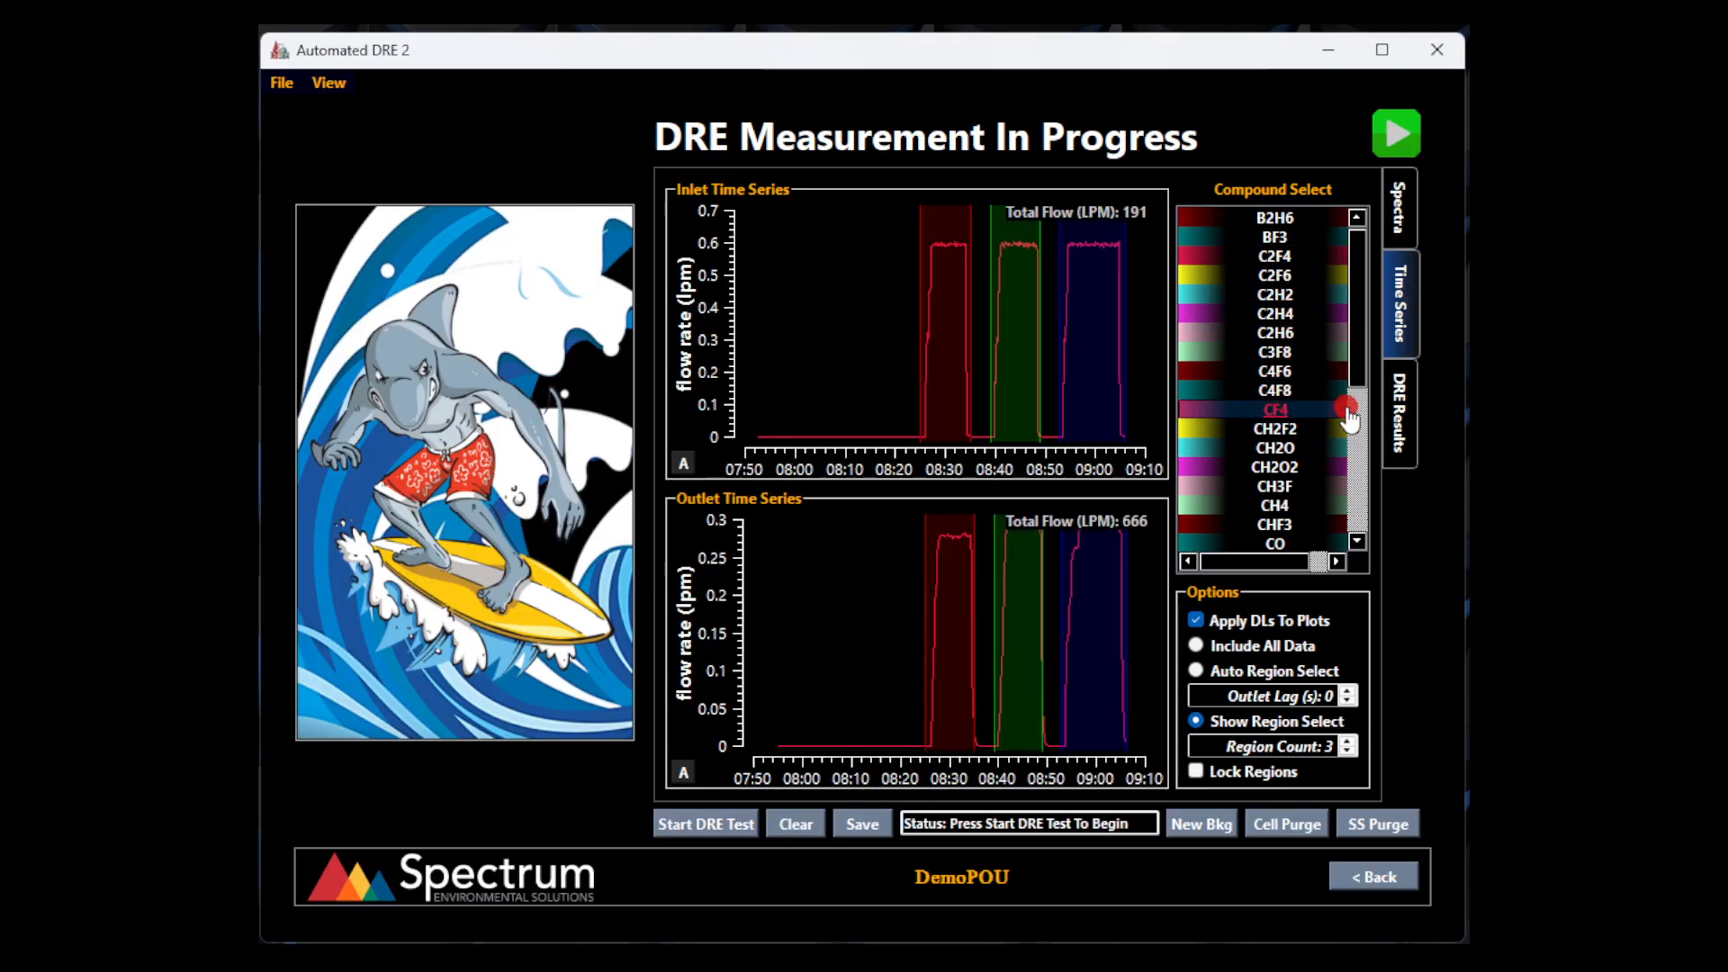
{"action": "left_click", "coordinate": [1252, 493]}
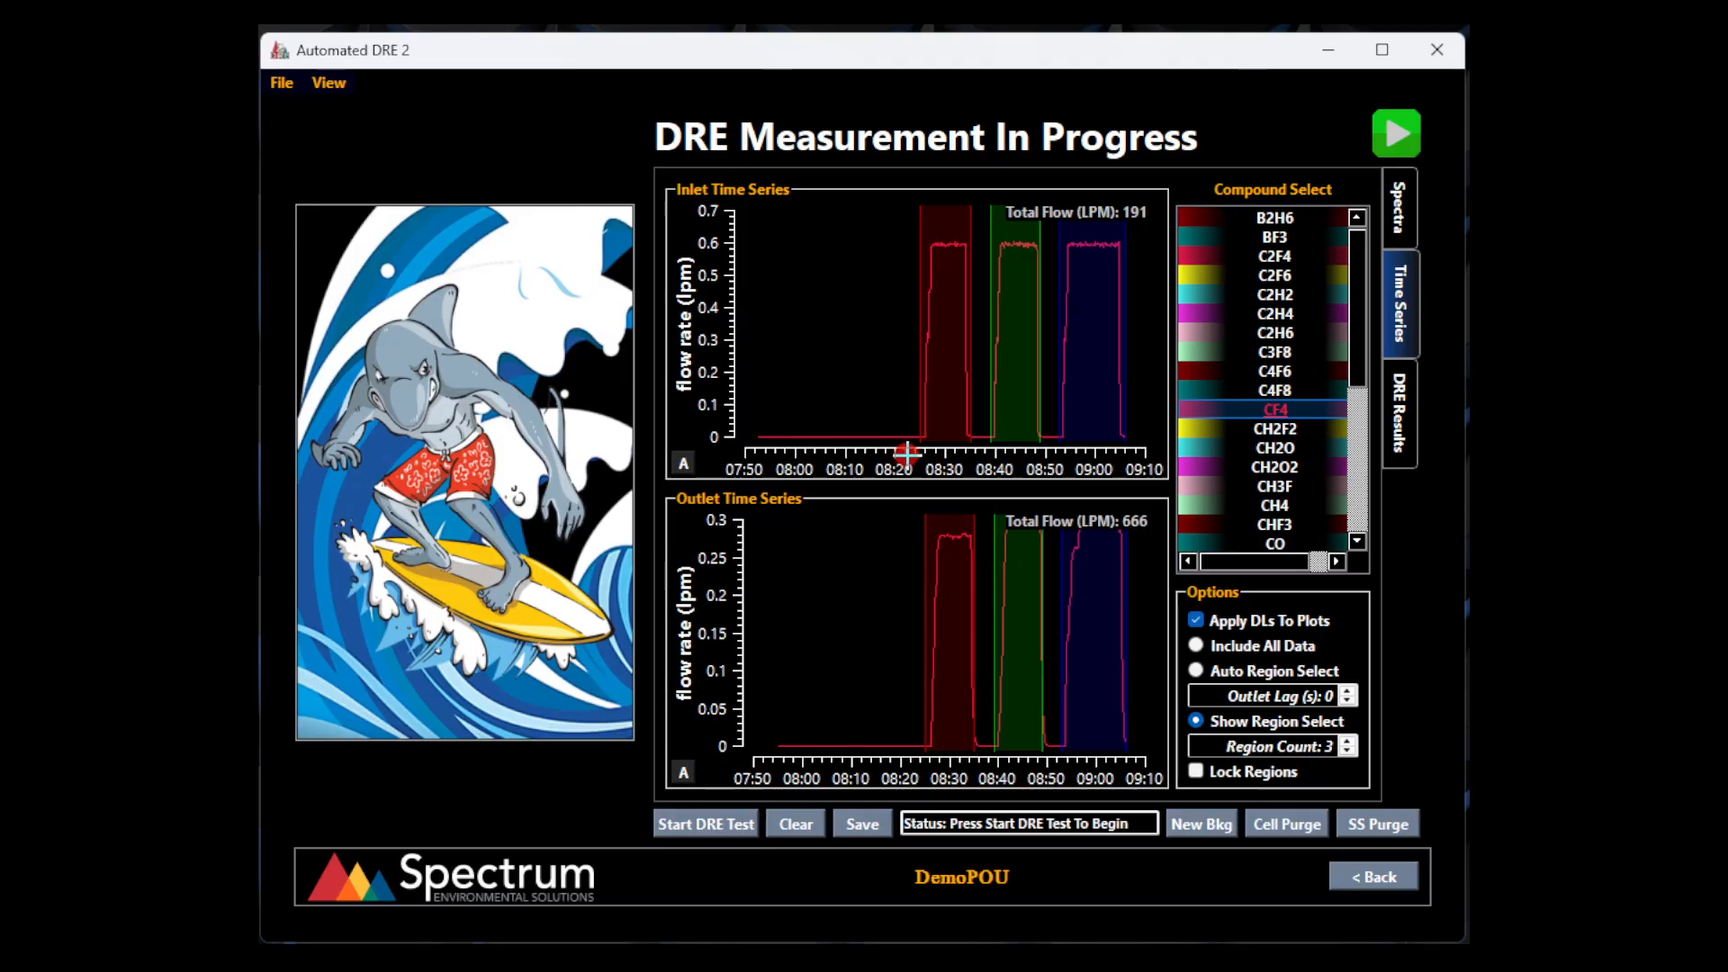
{"action": "left_click_drag", "start_coordinate": [919, 349], "coordinate": [925, 348]}
{"action": "left_click_drag", "start_coordinate": [920, 621], "coordinate": [927, 621]}
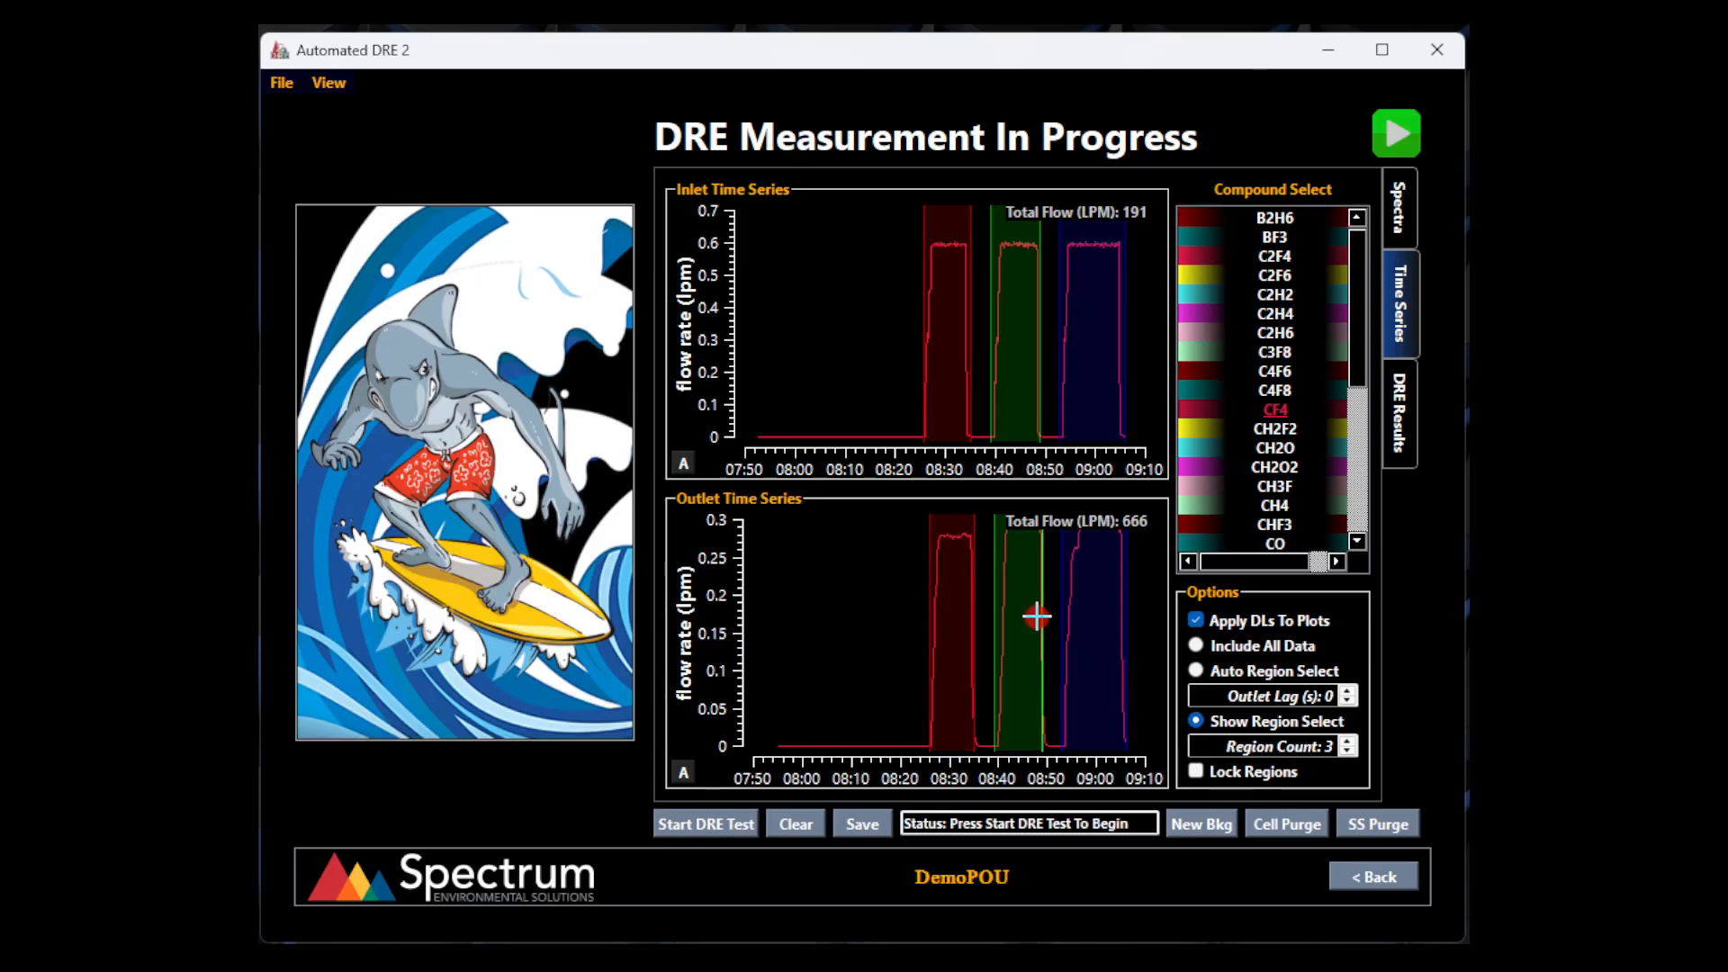
{"action": "left_click_drag", "start_coordinate": [1037, 611], "coordinate": [1044, 615]}
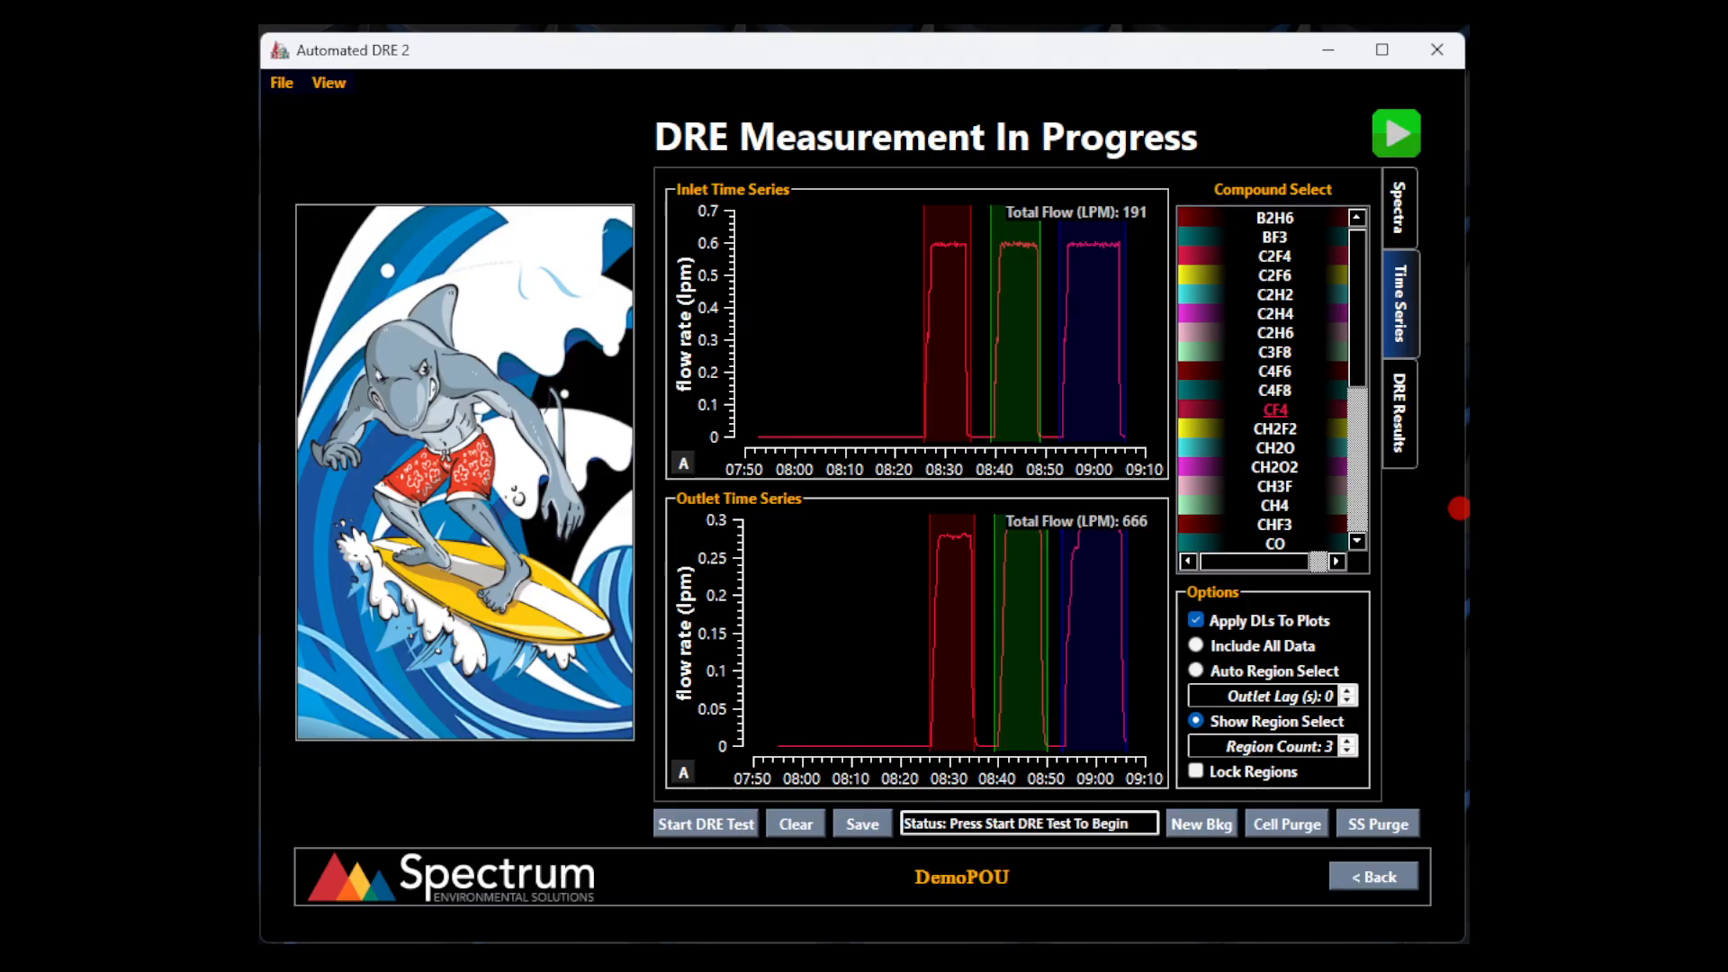
Step: Display the DRE results for CF4 in the results table and plot, and return to the time series view
{"action": "left_click", "coordinate": [1404, 426]}
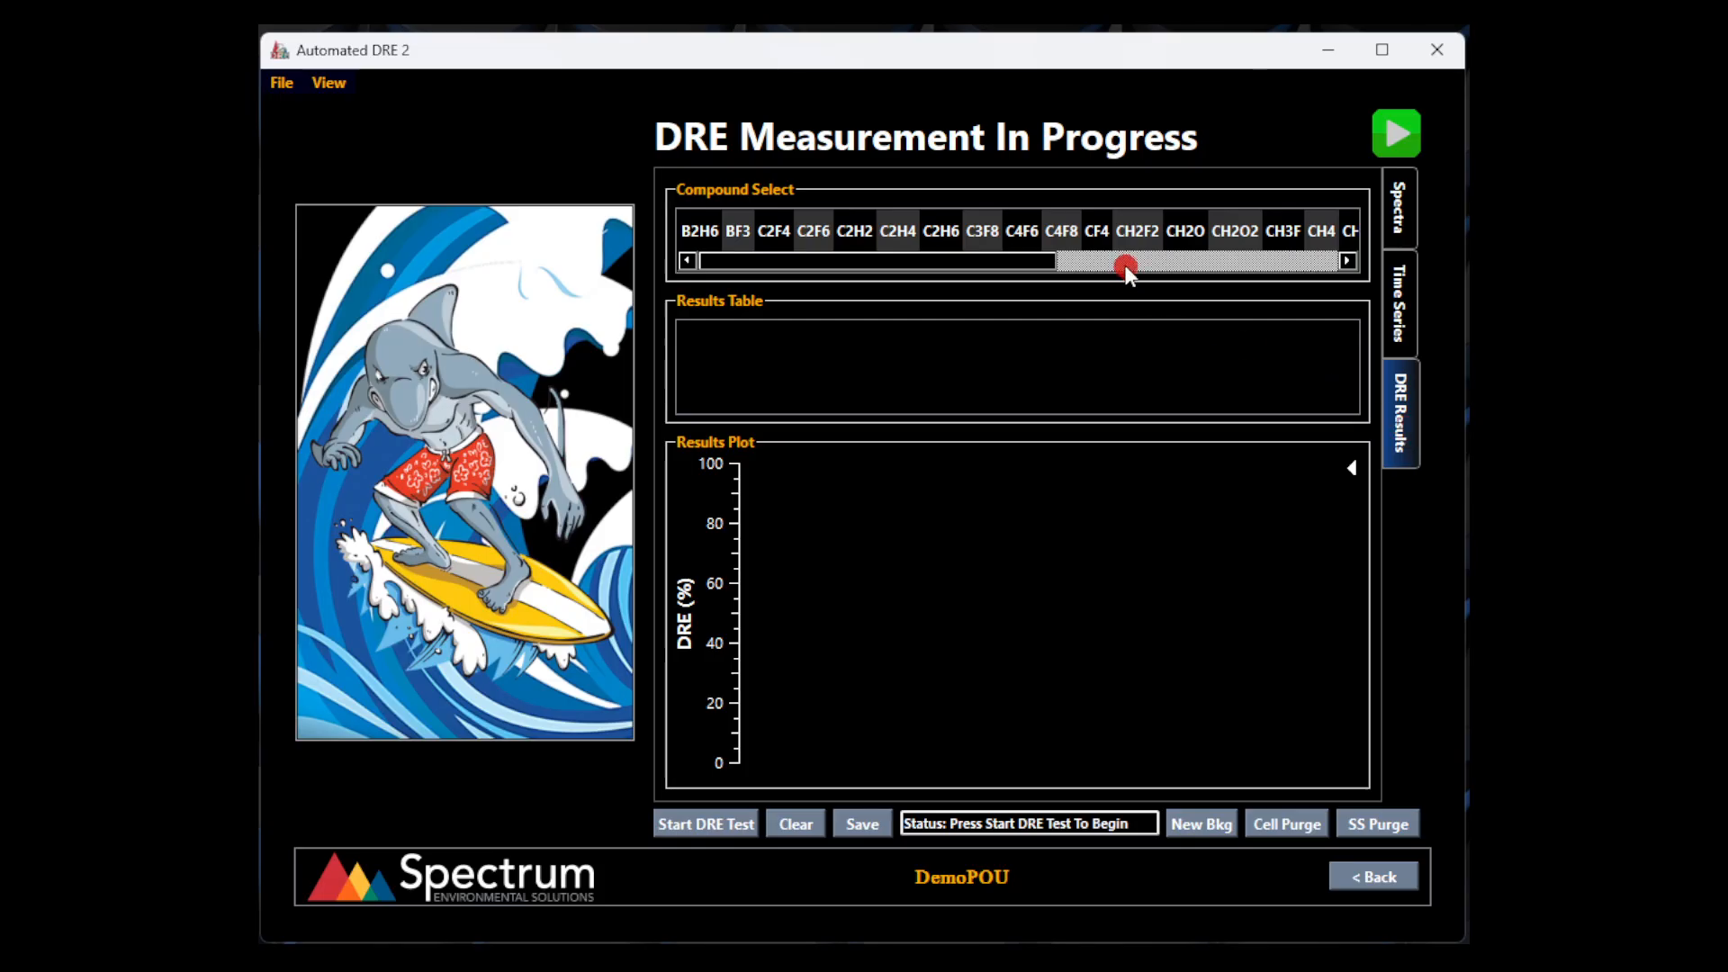
{"action": "left_click", "coordinate": [1096, 231]}
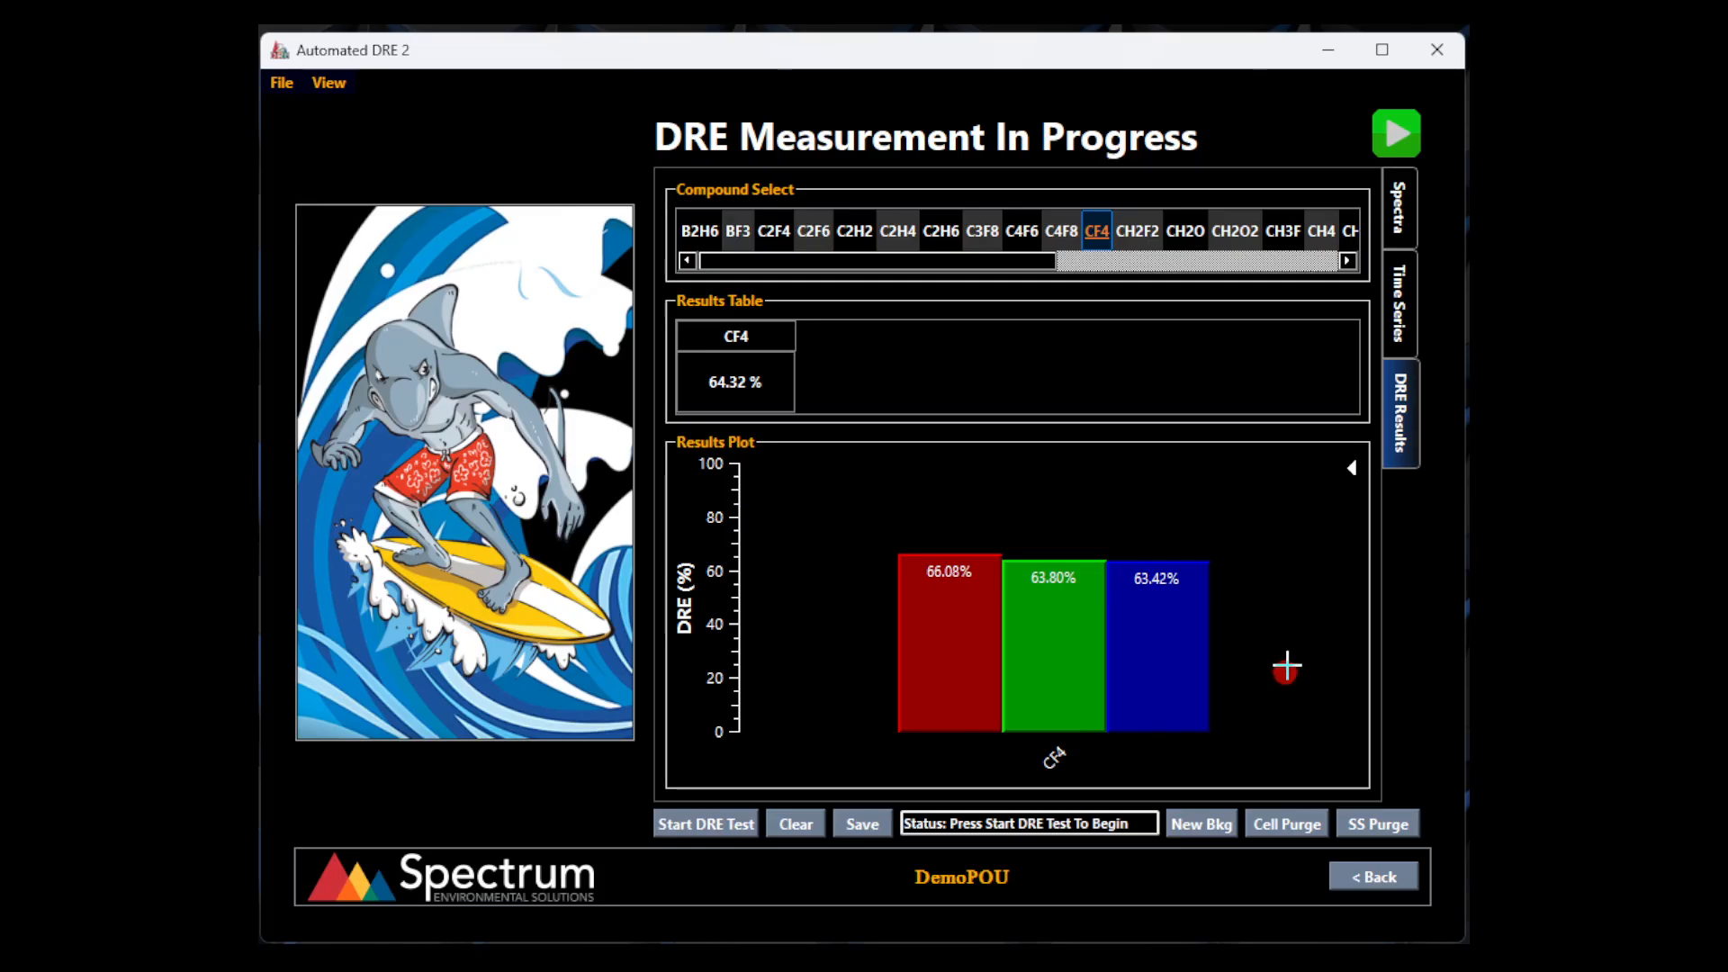
{"action": "left_click", "coordinate": [1404, 337]}
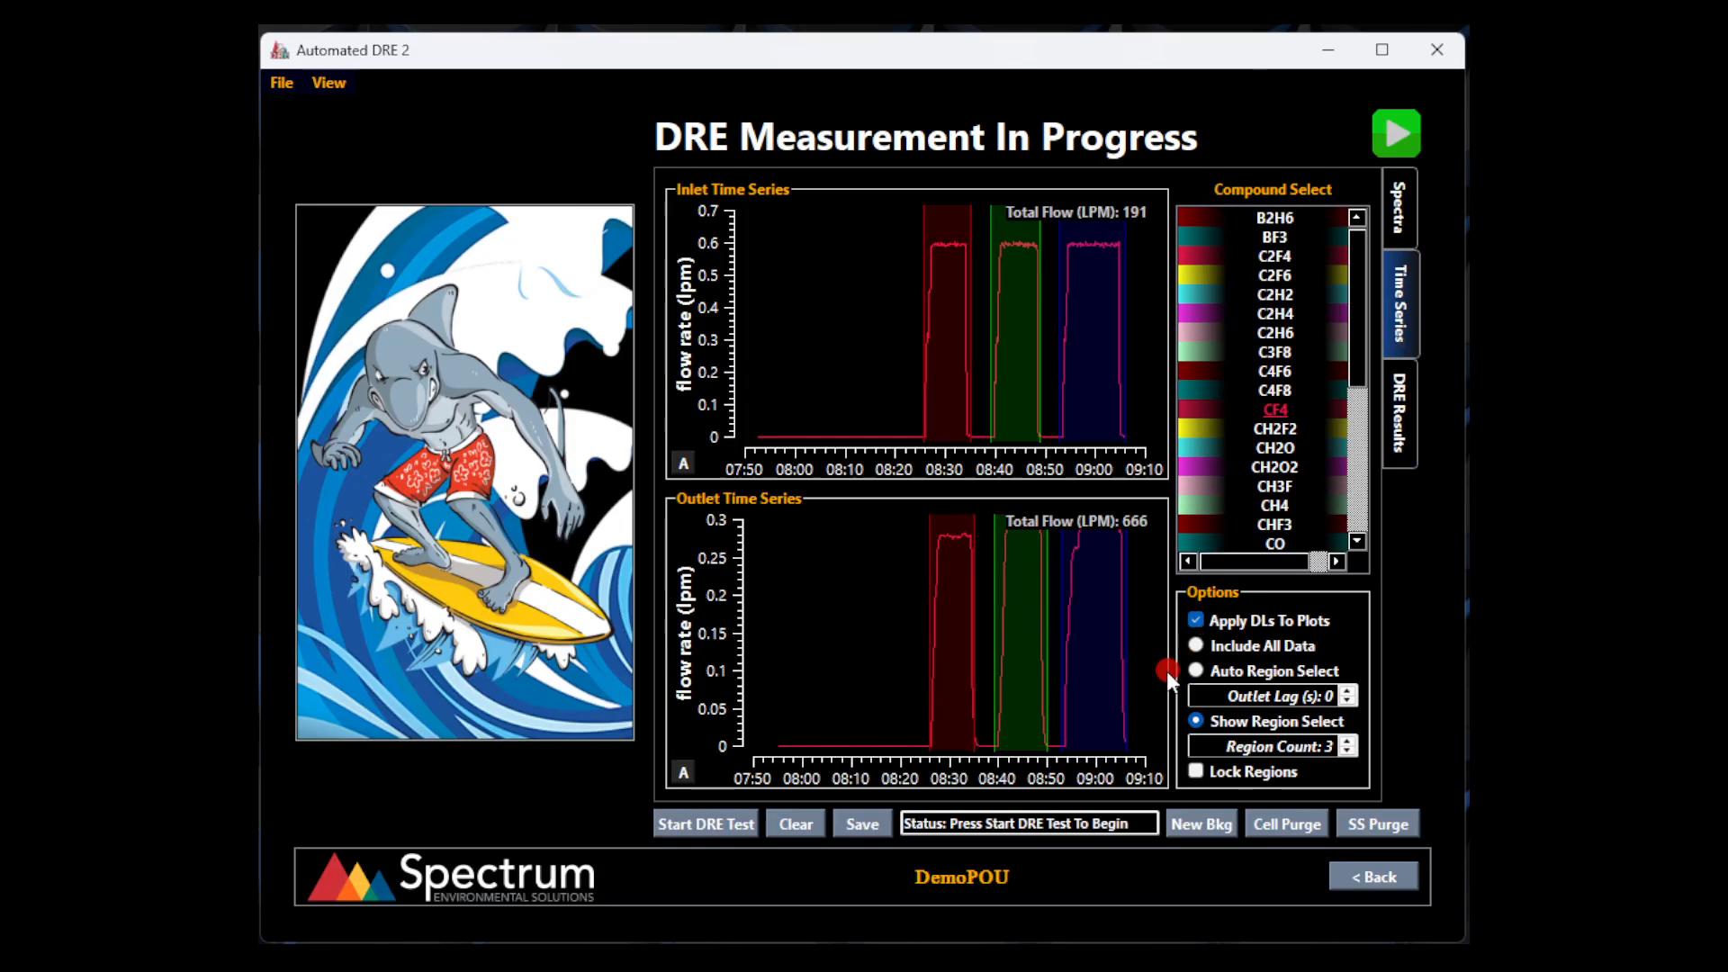